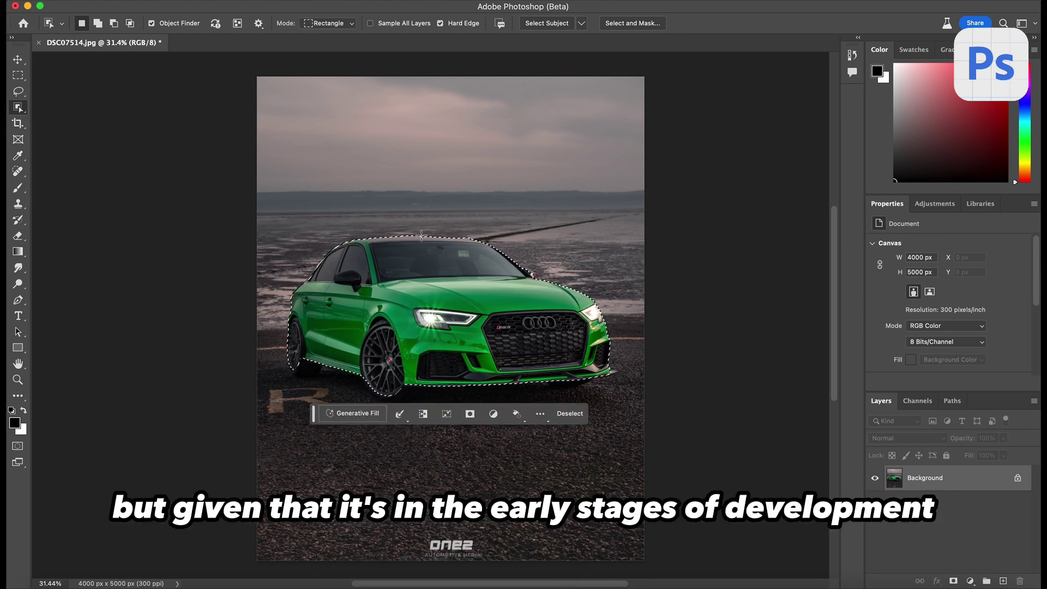
Step: Invert the green car's selection and replace the background with a Generative Fill using the prompt "Snowy forest road"
left_click(297, 2)
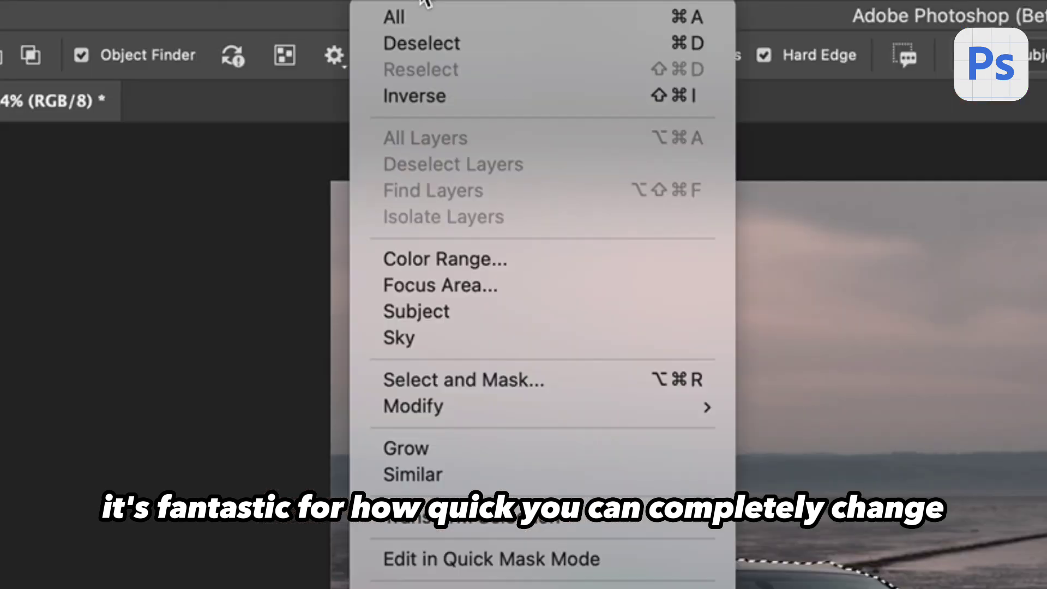
left_click(458, 98)
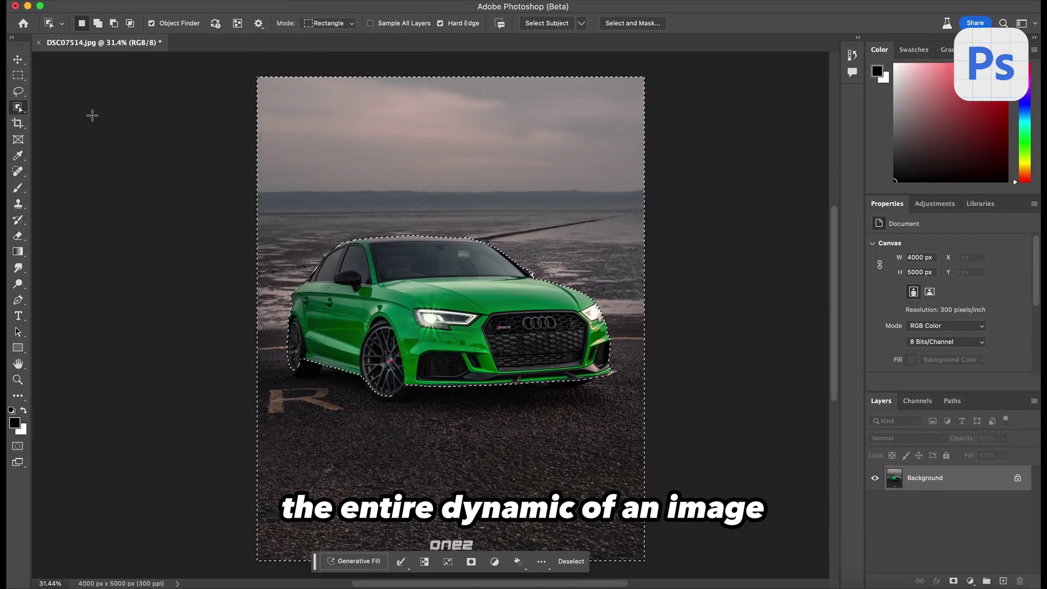
left_click(355, 563)
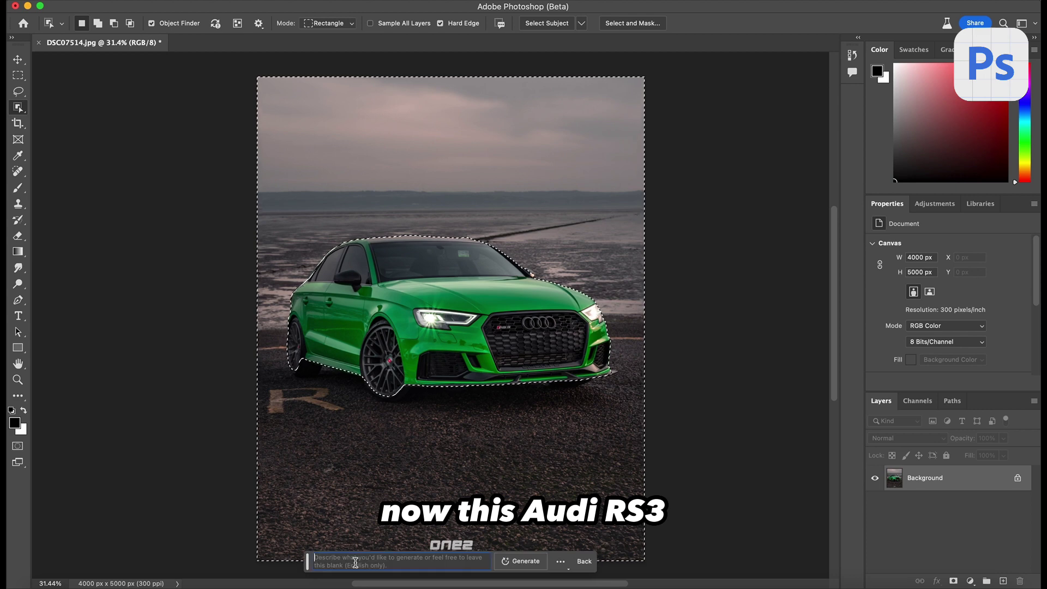
type("Snowy fore")
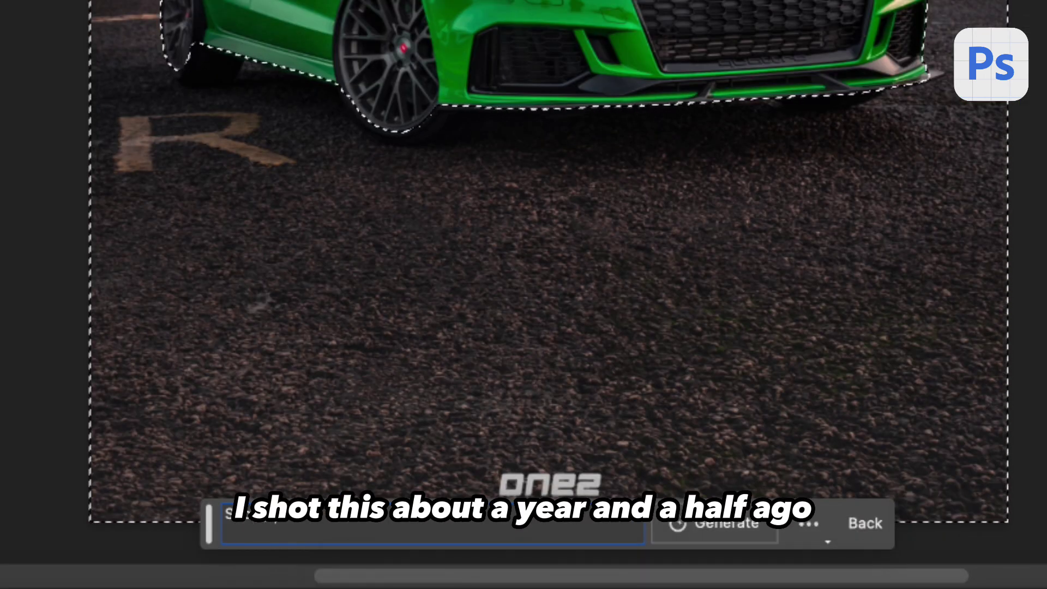
type("st road")
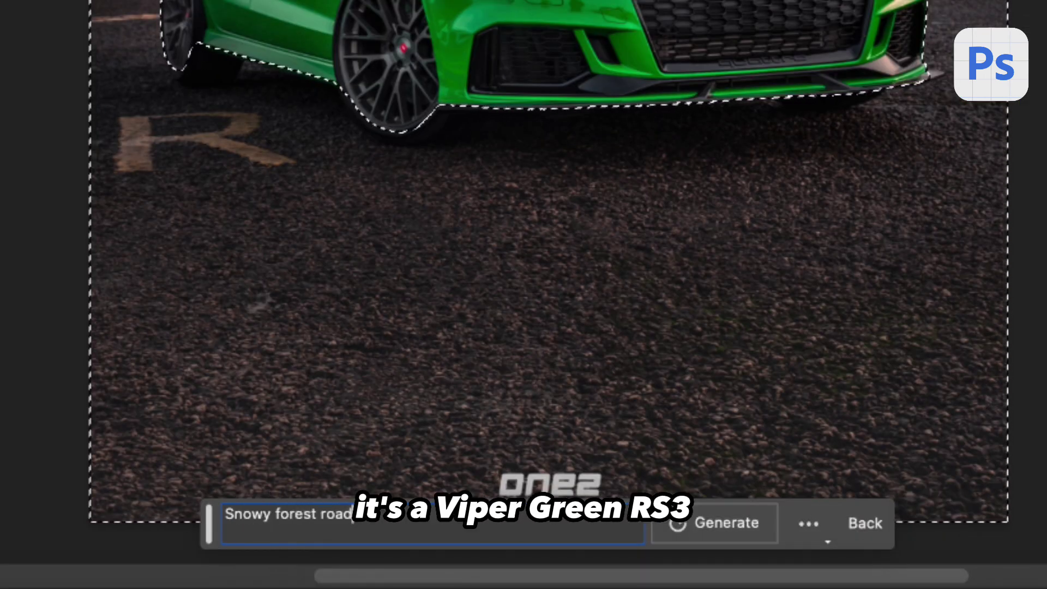
key("Return")
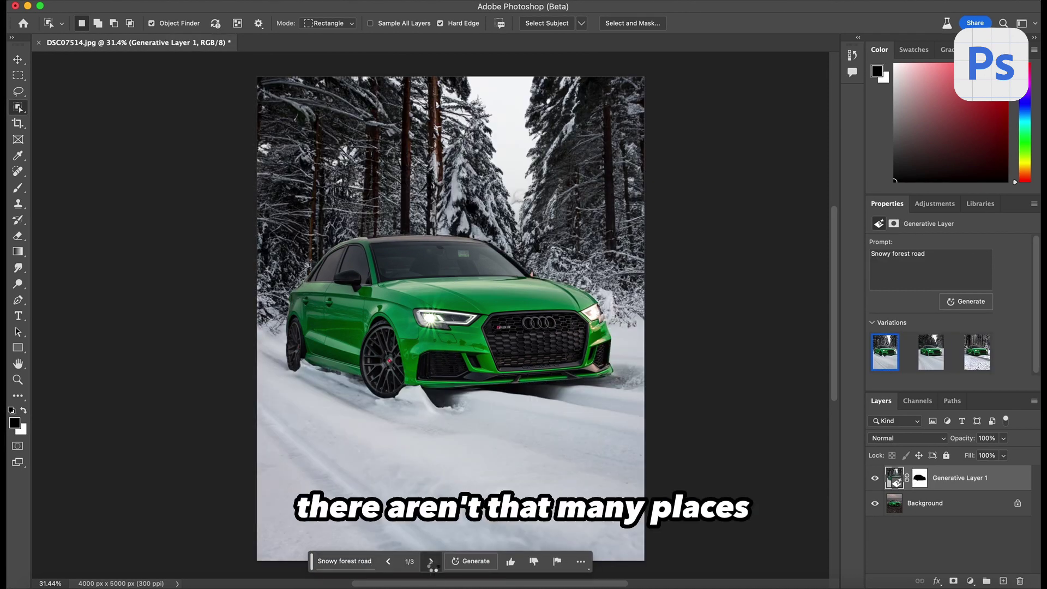
Step: Compare the generated snowy forest variations and keep the second one
left_click(432, 563)
left_click(431, 563)
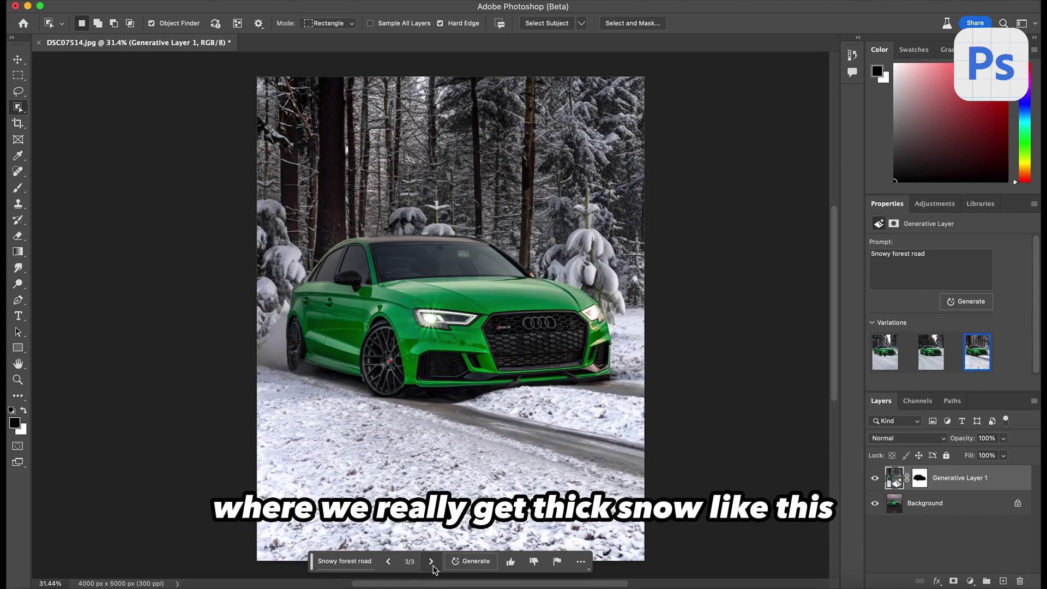
left_click(389, 562)
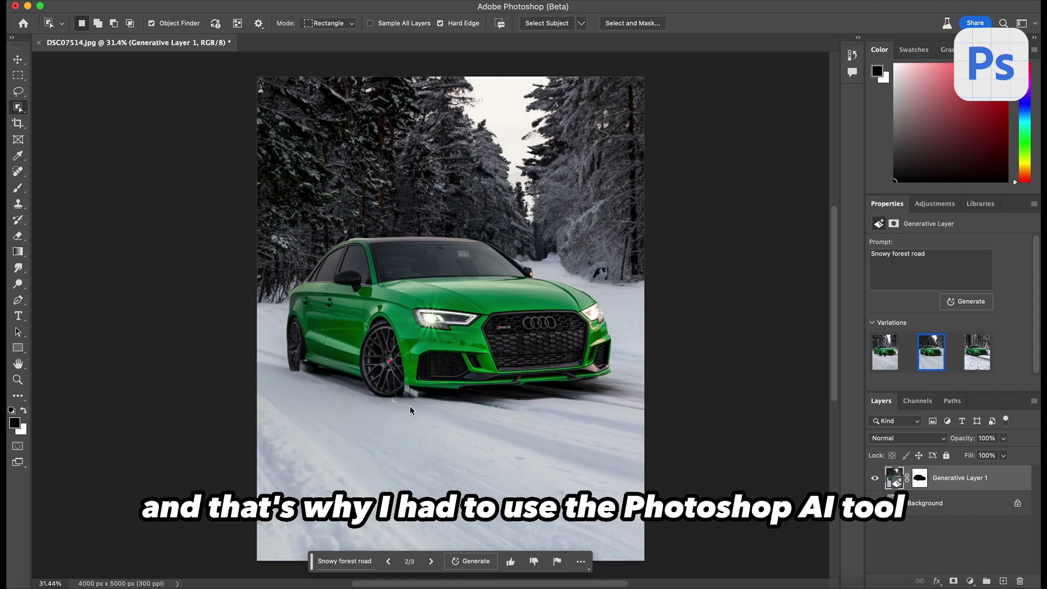
Step: Extend the canvas on all sides of the snowy photo with the Crop tool, to about 5762 by 6662 px
scroll(410, 407, "down", 2)
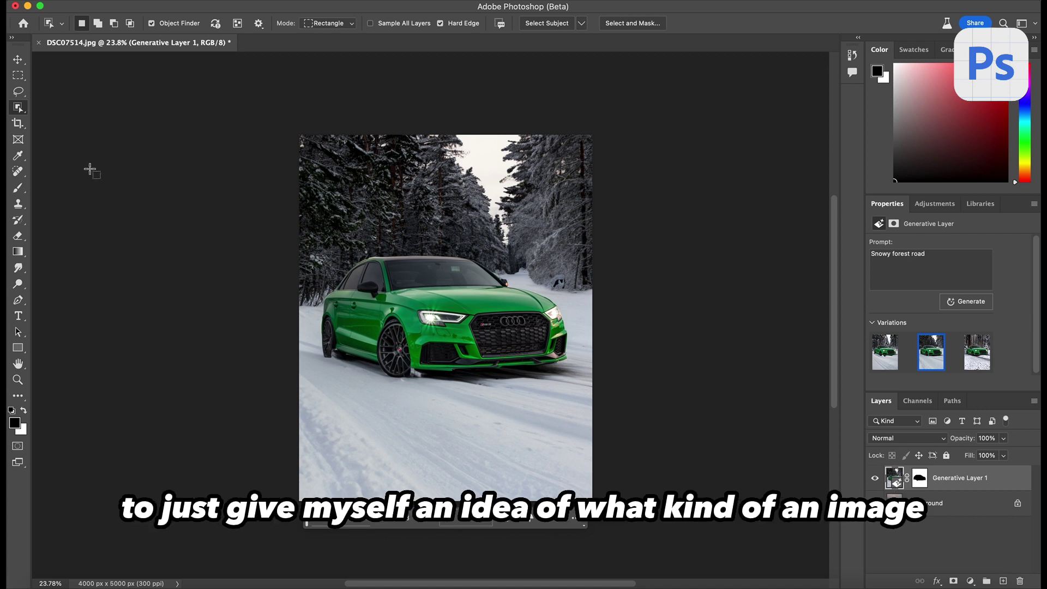
left_click(18, 124)
mouse_move(284, 309)
left_mouse_down()
mouse_move(296, 311)
mouse_move(247, 310)
mouse_move(269, 313)
left_mouse_up()
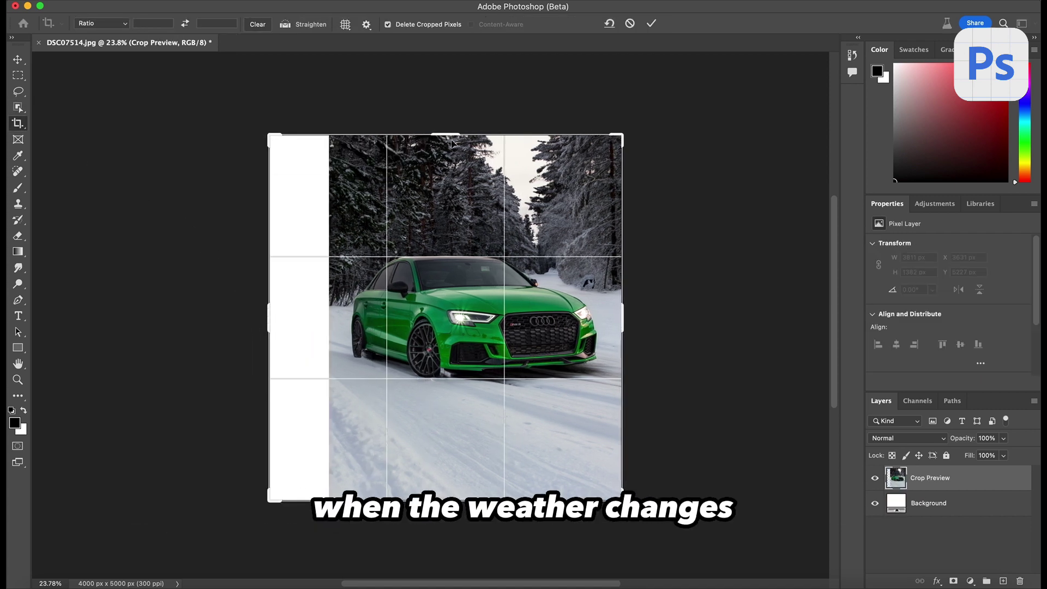
left_click_drag(445, 499, 451, 525)
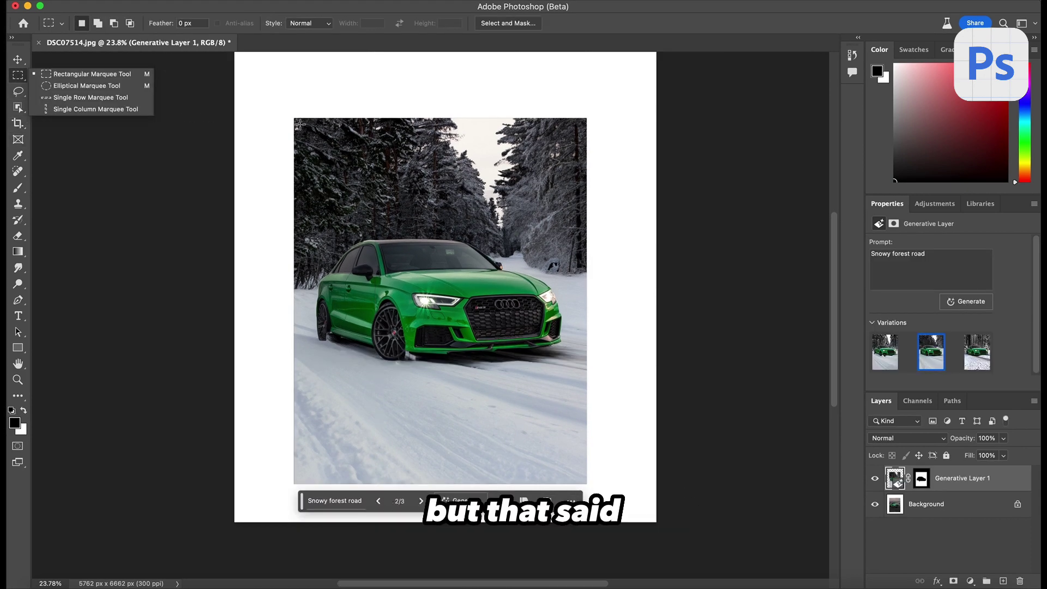
Step: Marquee-select the snowy photo just inside its edges, about 3850 by 4727 px, and invert the selection
left_click_drag(297, 123, 391, 260)
left_click_drag(492, 373, 580, 469)
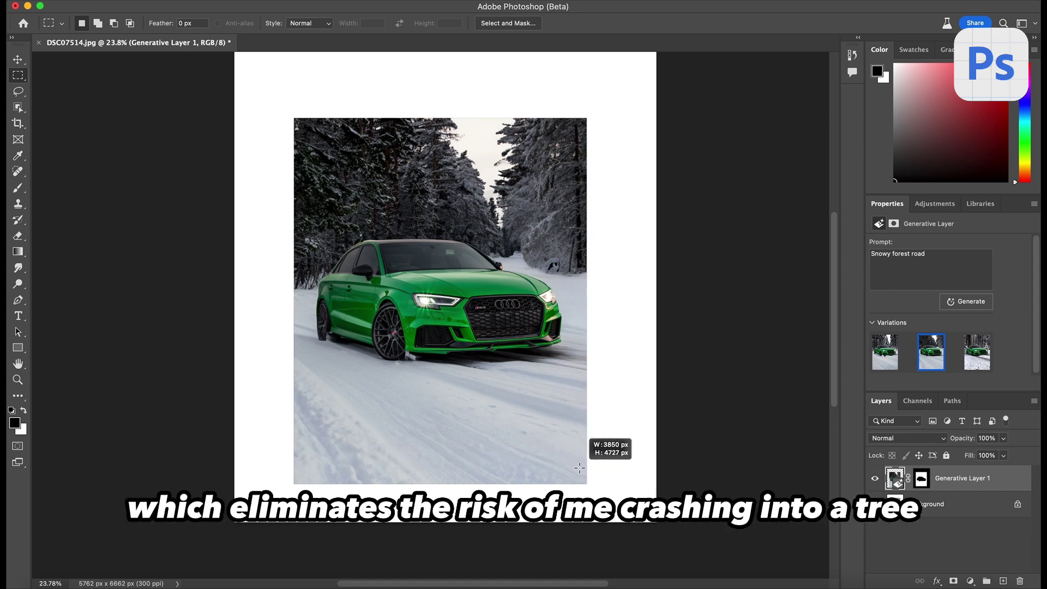
left_click(284, 42)
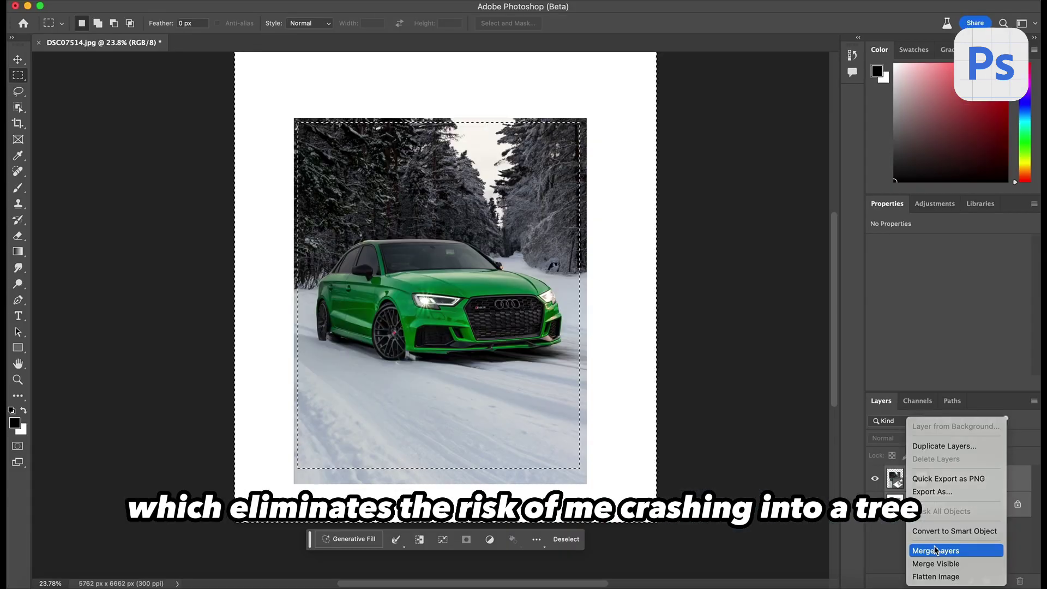
Step: Merge the generated layer with the background and fill the blank border around the photo with an unprompted Generative Fill
left_click(935, 551)
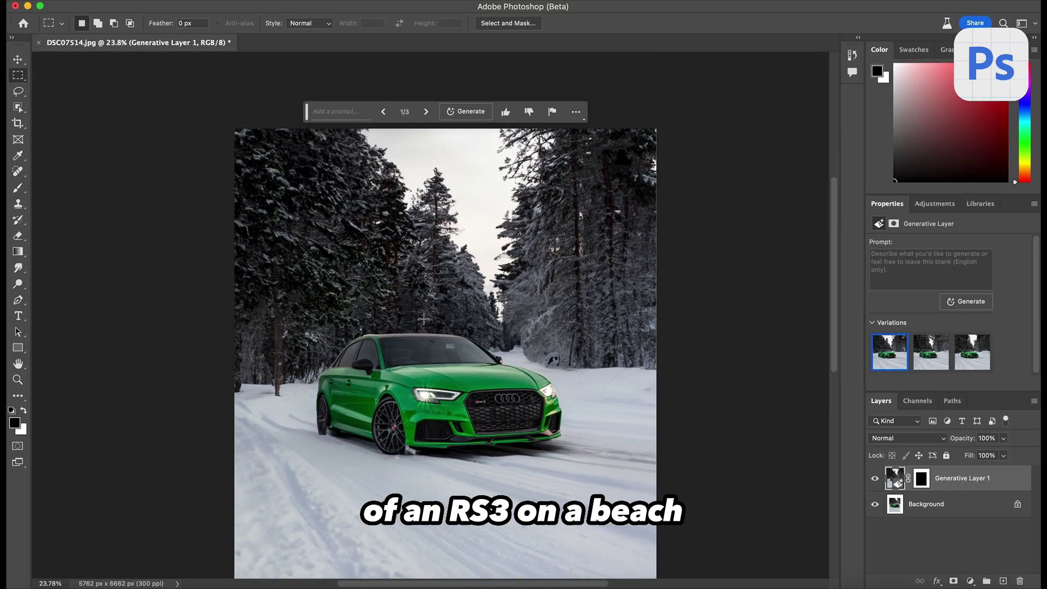
scroll(424, 320, "down", 3)
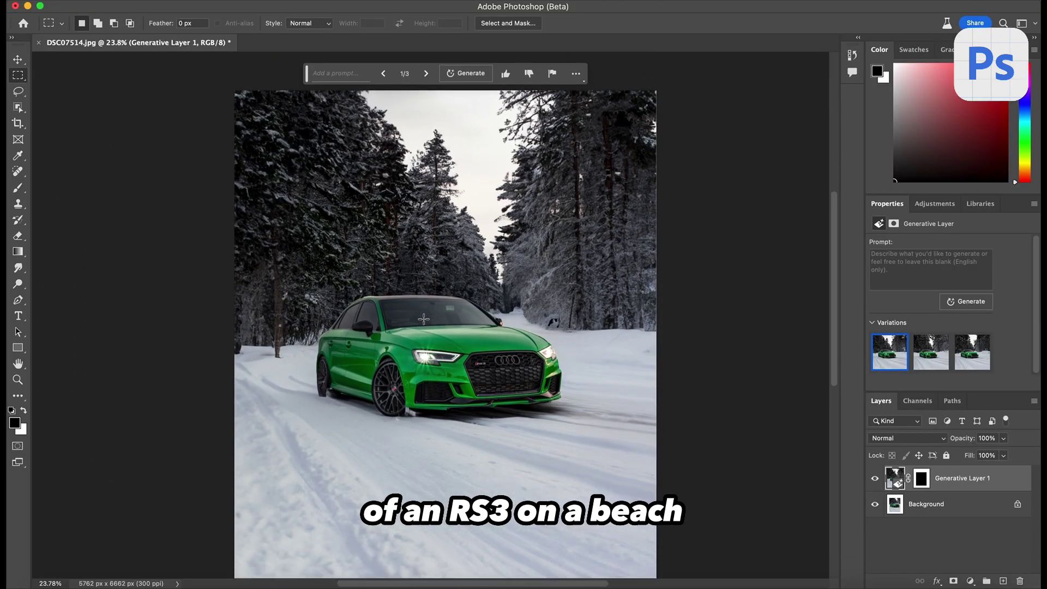
scroll(423, 319, "down", 1)
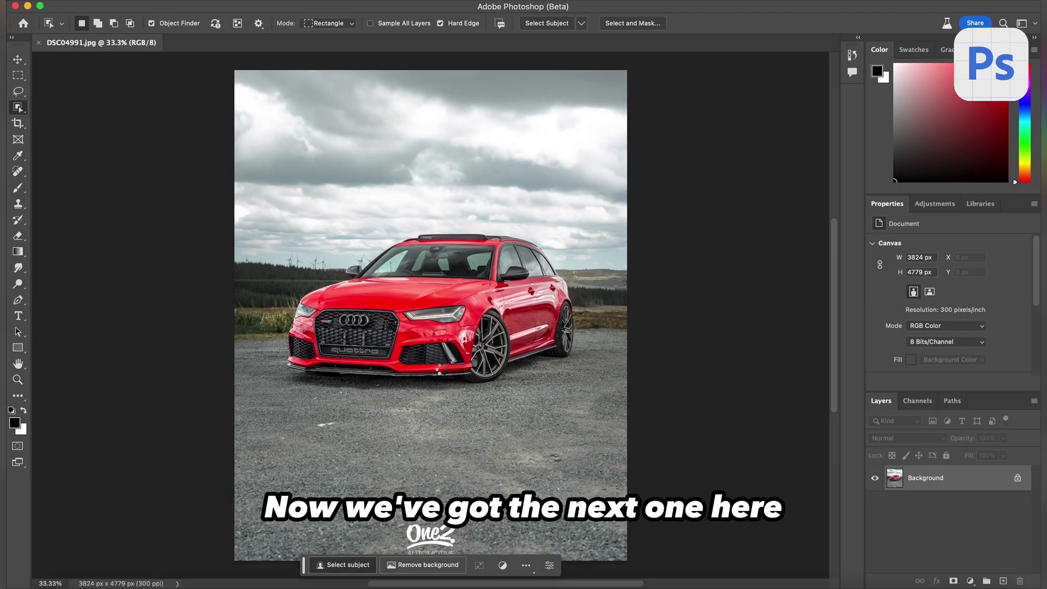
Step: Select the red car in DSC04991.jpg and invert the selection to cover its background
left_click(443, 369)
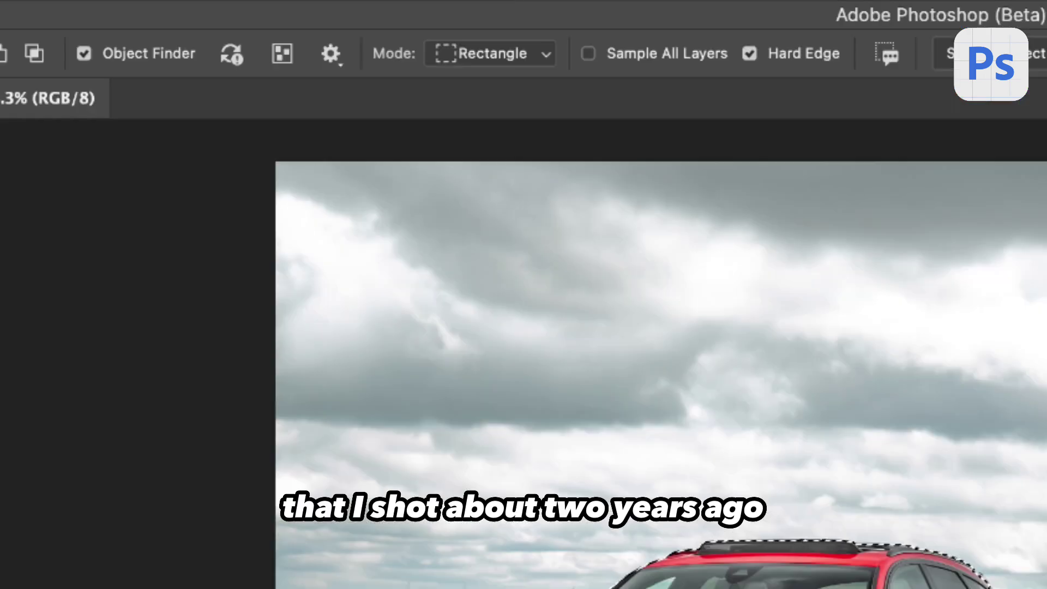
left_click(281, 0)
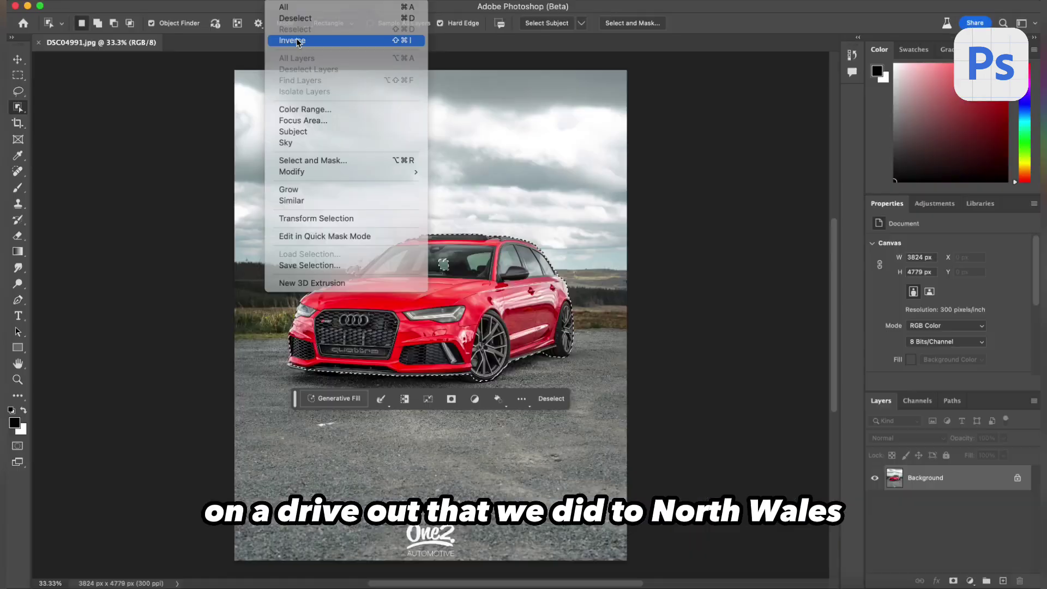
left_click(295, 41)
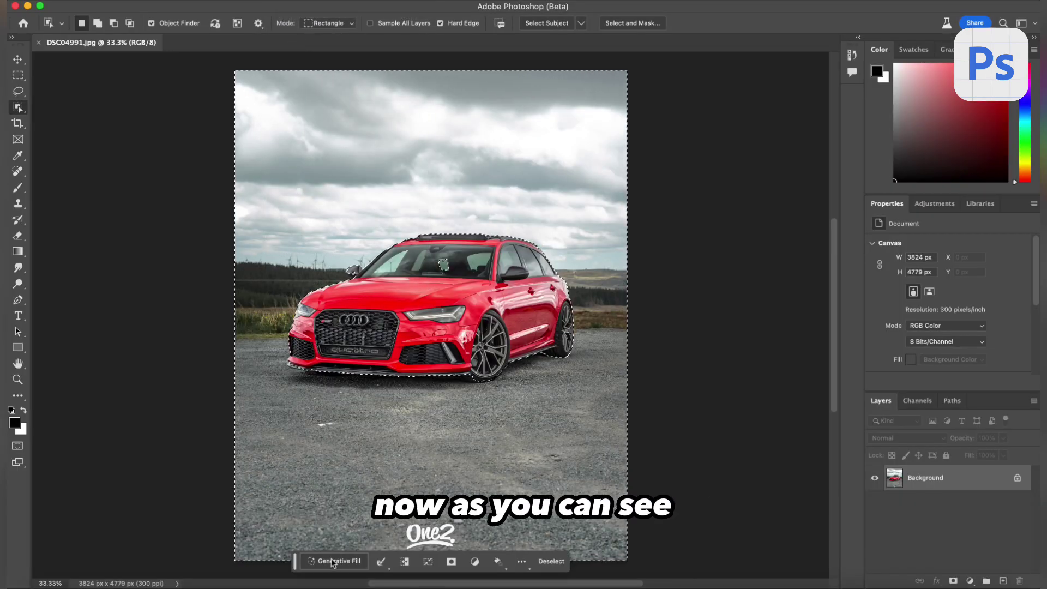
Step: Replace the red car's background with a Generative Fill using the prompt "rainy forest road" and keep the third variation
left_click(332, 561)
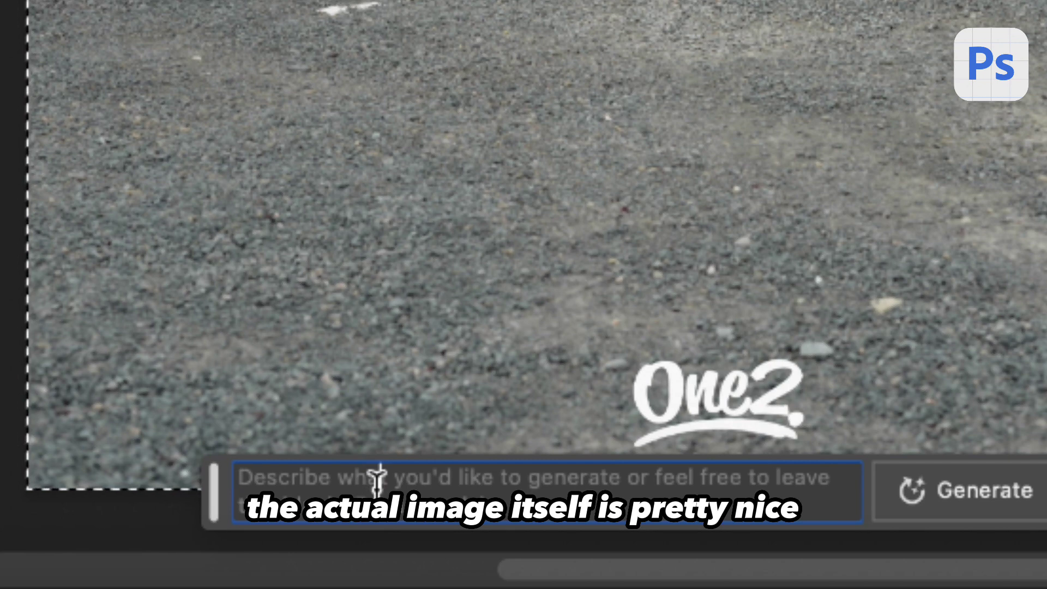
type("rainy forest r")
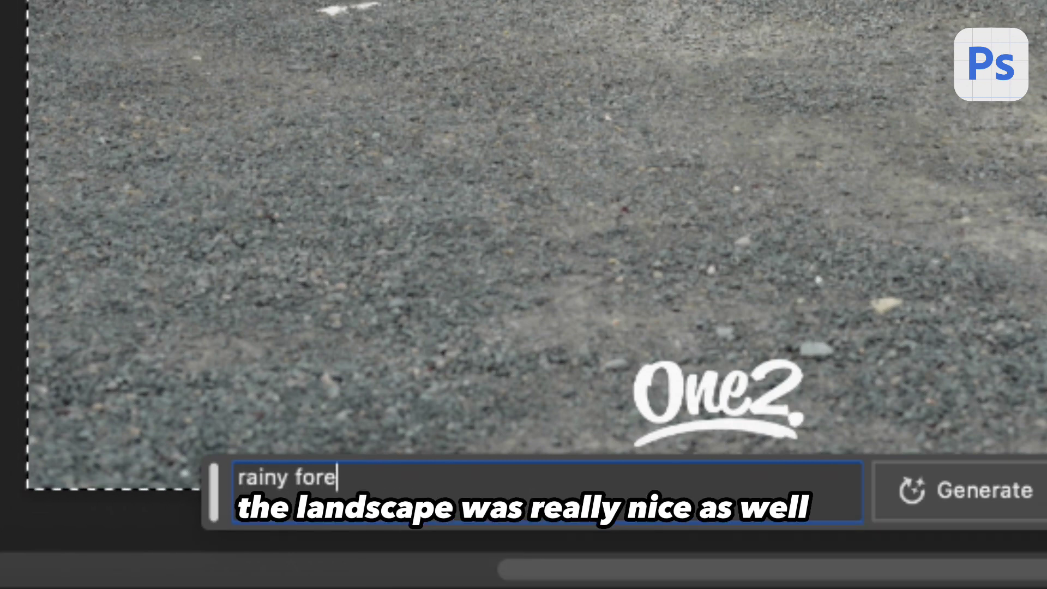
type("oad")
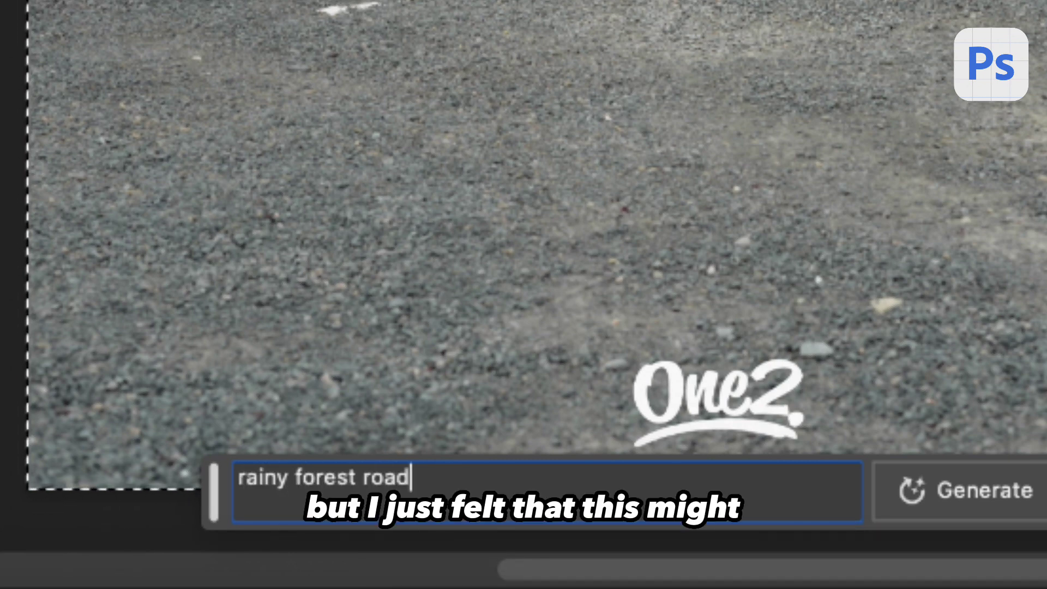
key("Return")
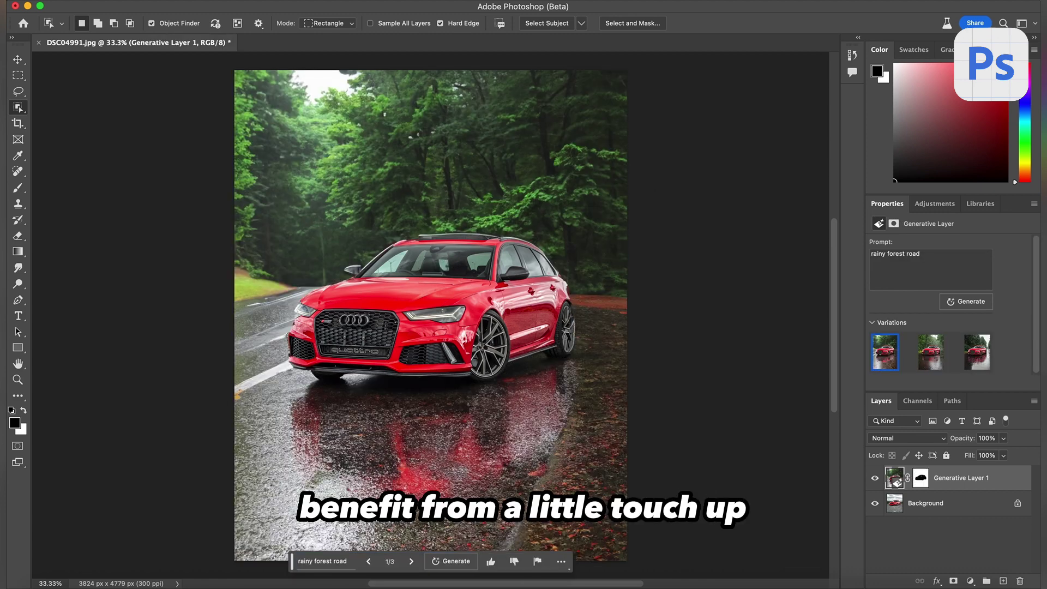
left_click(411, 561)
left_click(411, 561)
Step: Enlarge the canvas to 8000 pixels wide and 10000 pixels high
left_click(414, 1)
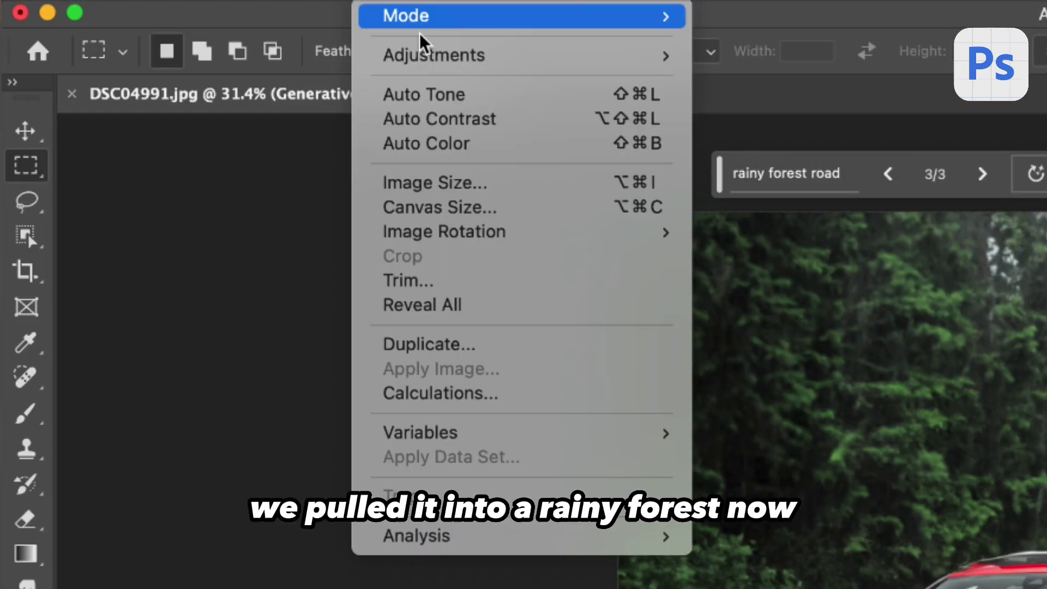
left_click(470, 208)
type("100")
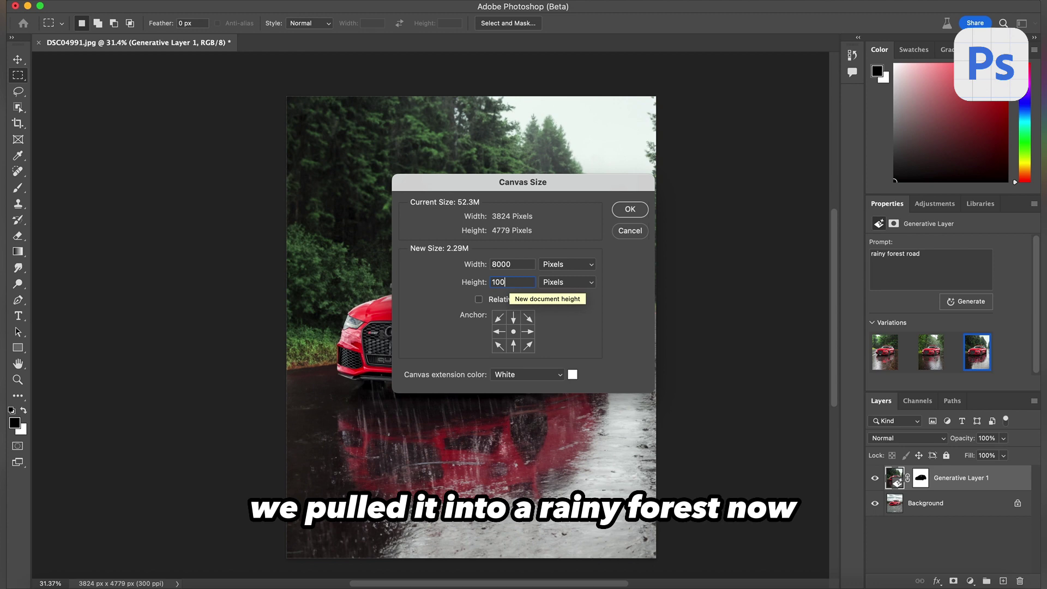
type("00")
key("Return")
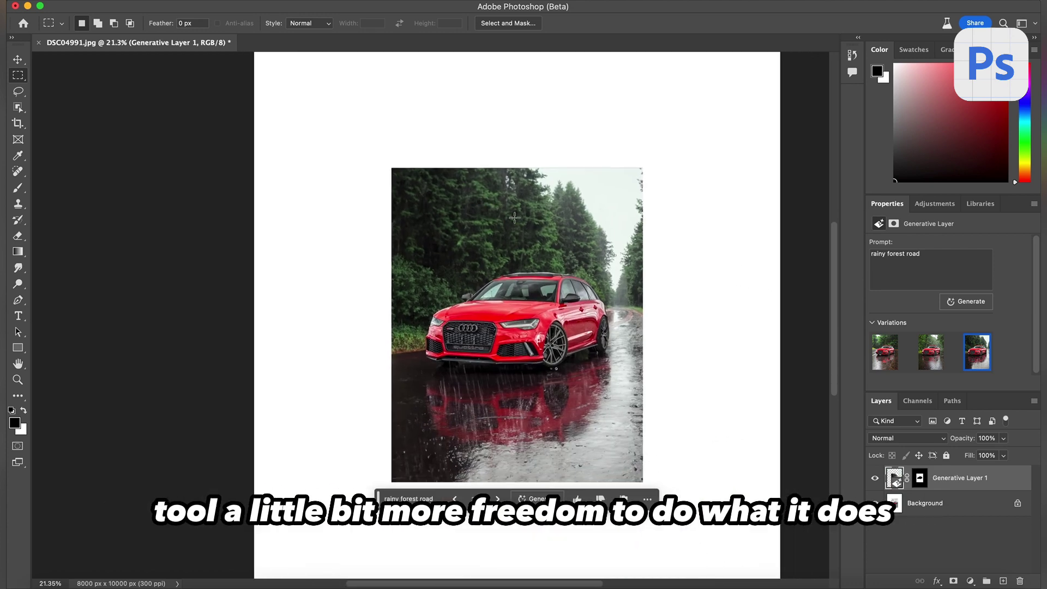
Step: Merge the visible layers and move the selected rainy photo toward the left side of the canvas
right_click(942, 479)
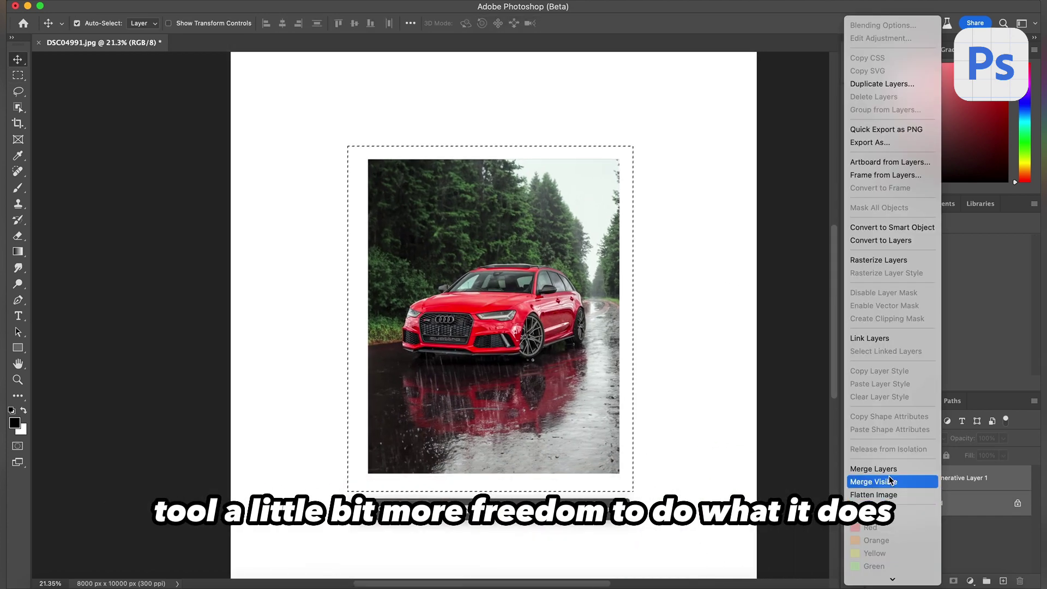
left_click(889, 481)
left_click_drag(463, 277, 373, 290)
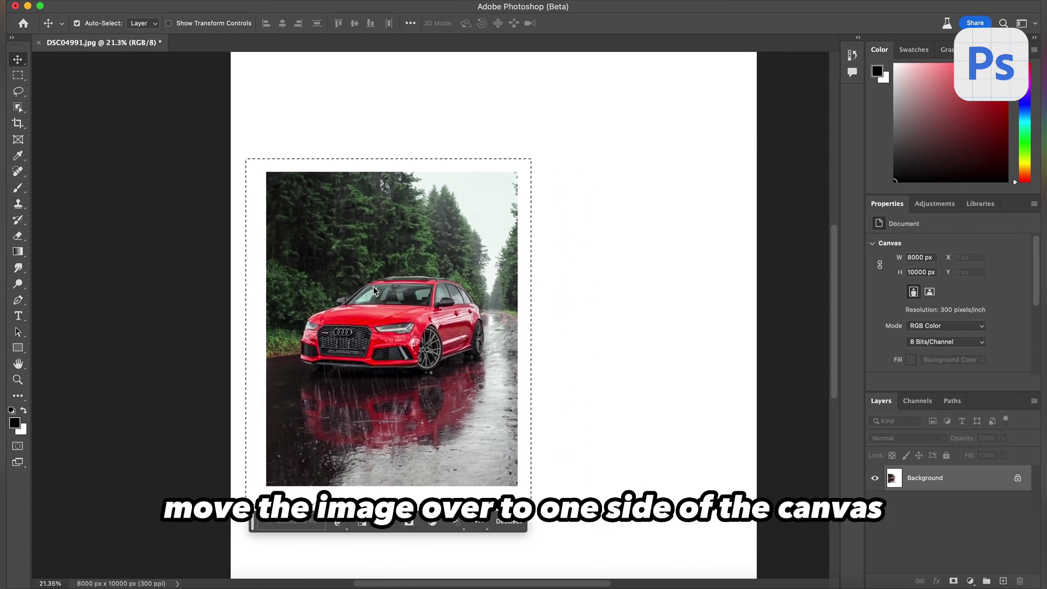
Step: Marquee-select the moved photo just inside its edges and invert the selection
key("m")
left_click_drag(272, 182, 508, 476)
left_click(273, 0)
left_click(298, 42)
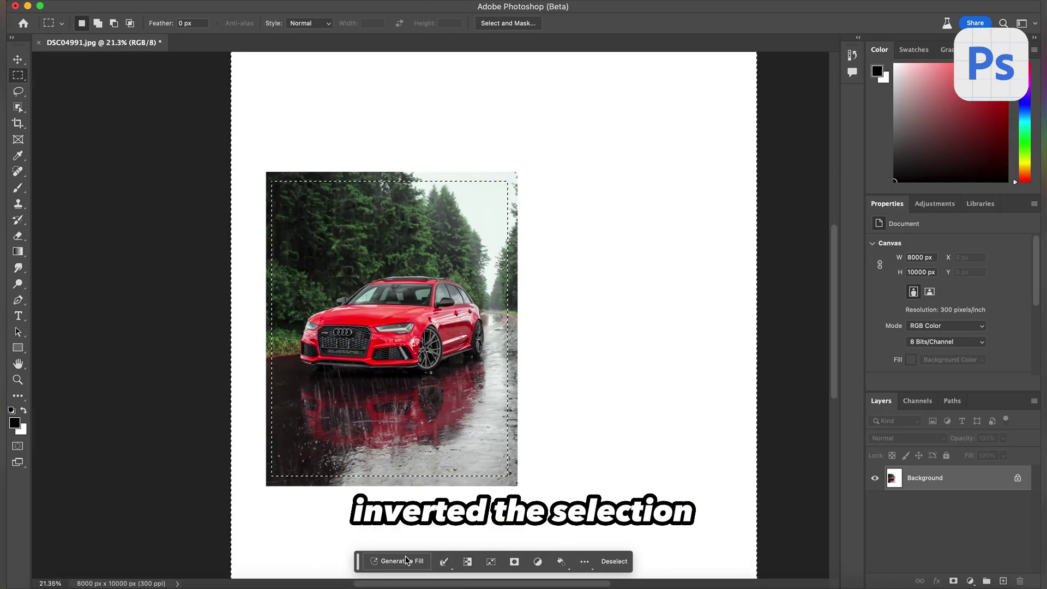
Step: Extend the rainy scene across the blank canvas with an unprompted Generative Fill and keep the first variation
left_click(404, 561)
key("Return")
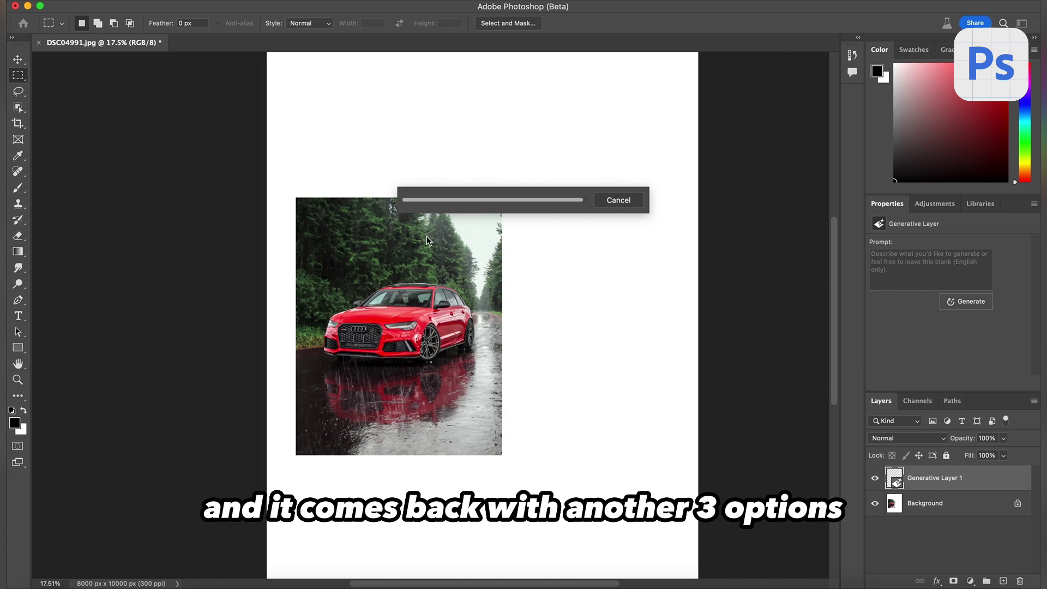
left_click(463, 561)
left_click(464, 561)
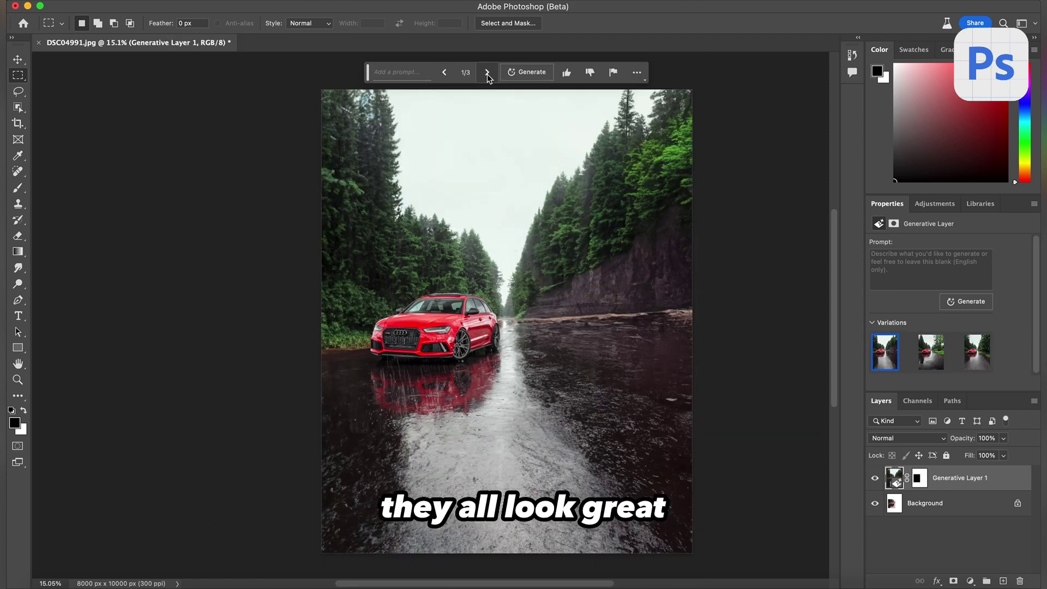
Step: Lasso the forest and rock wall on the right of the road, including part of the wet road below
key("l")
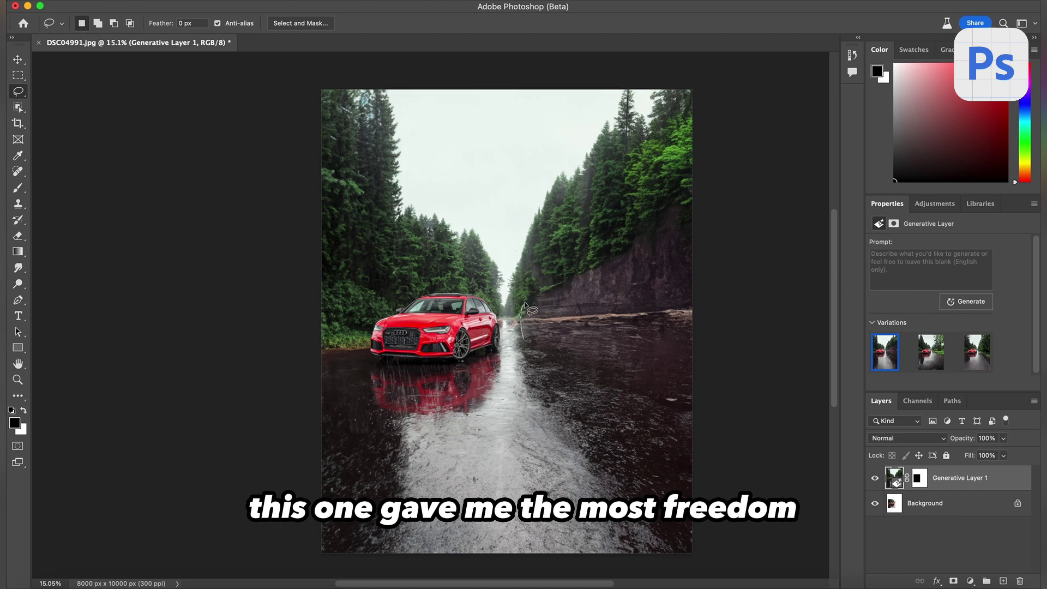
mouse_move(542, 263)
left_mouse_down()
mouse_move(657, 55)
mouse_move(716, 102)
left_mouse_up()
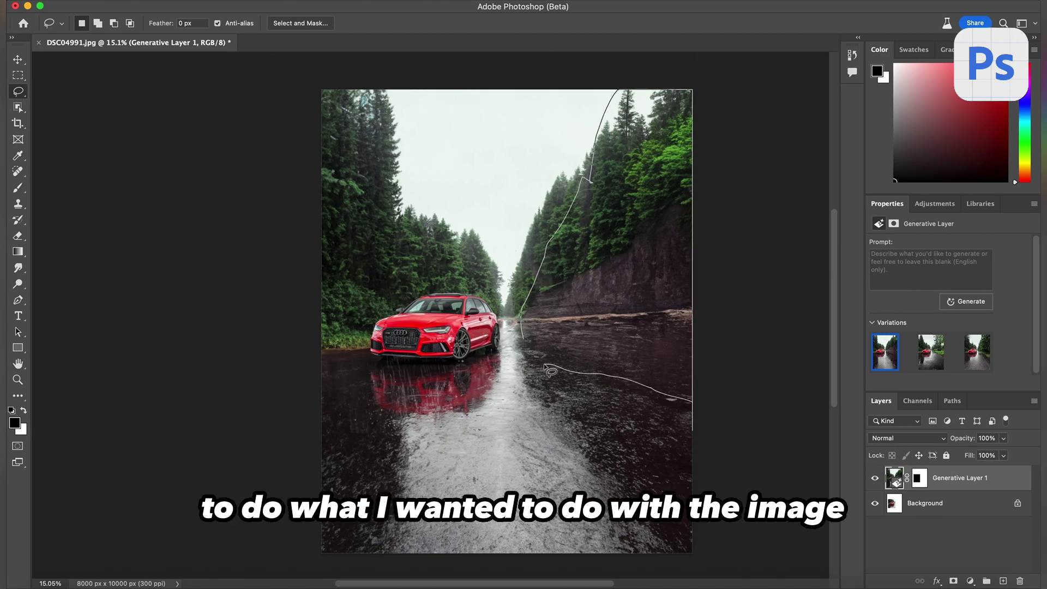
left_click_drag(550, 371, 542, 363)
Step: Fill the selected roadside area with Generative Fill using the prompt "mountains" and keep the second variation
left_click(501, 422)
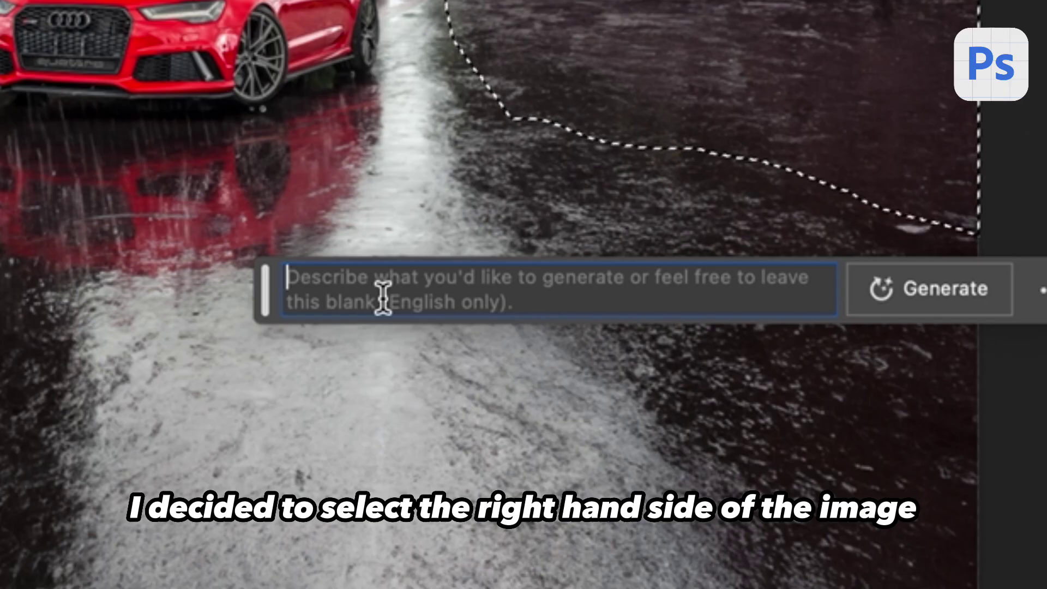
type("mountains")
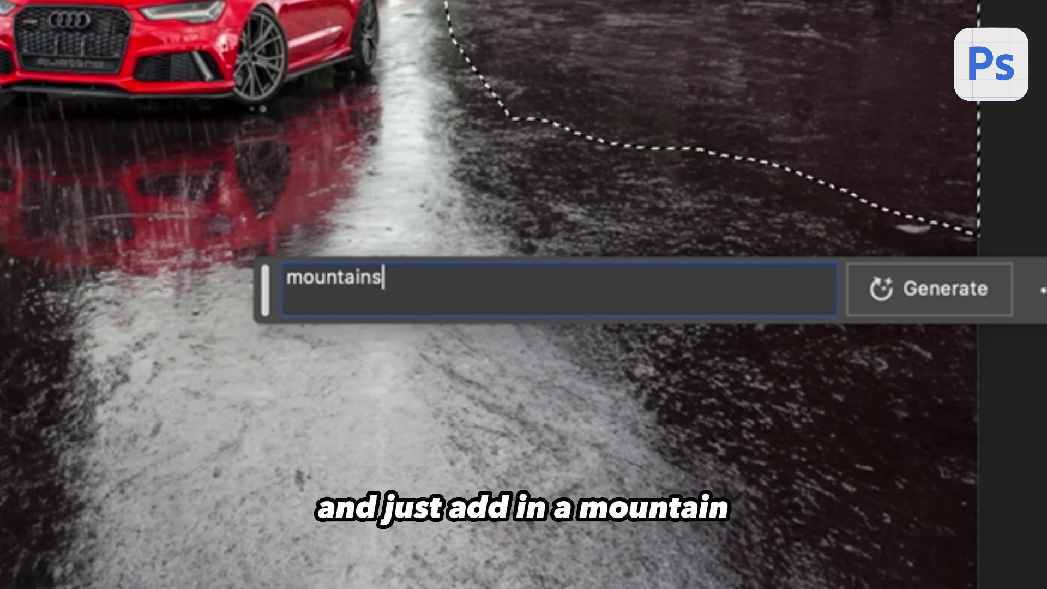
key("Return")
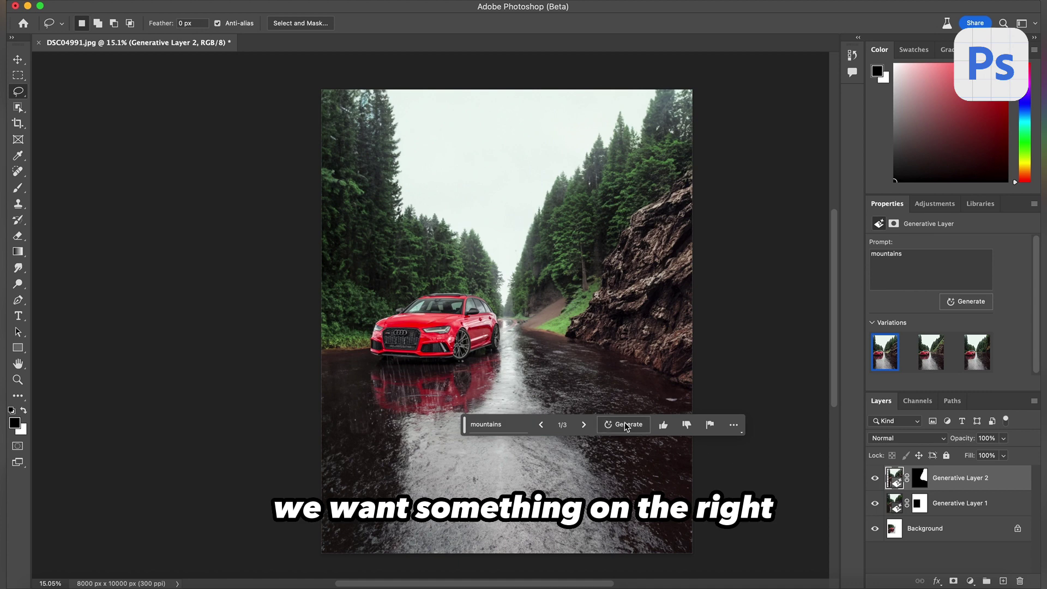
left_click(585, 423)
left_click(584, 424)
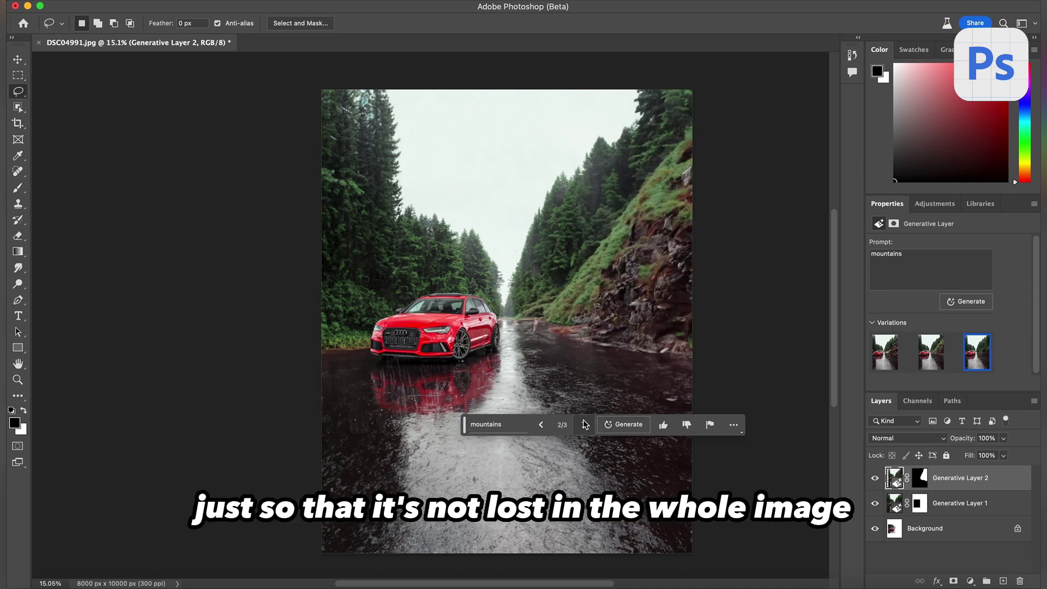
left_click(584, 424)
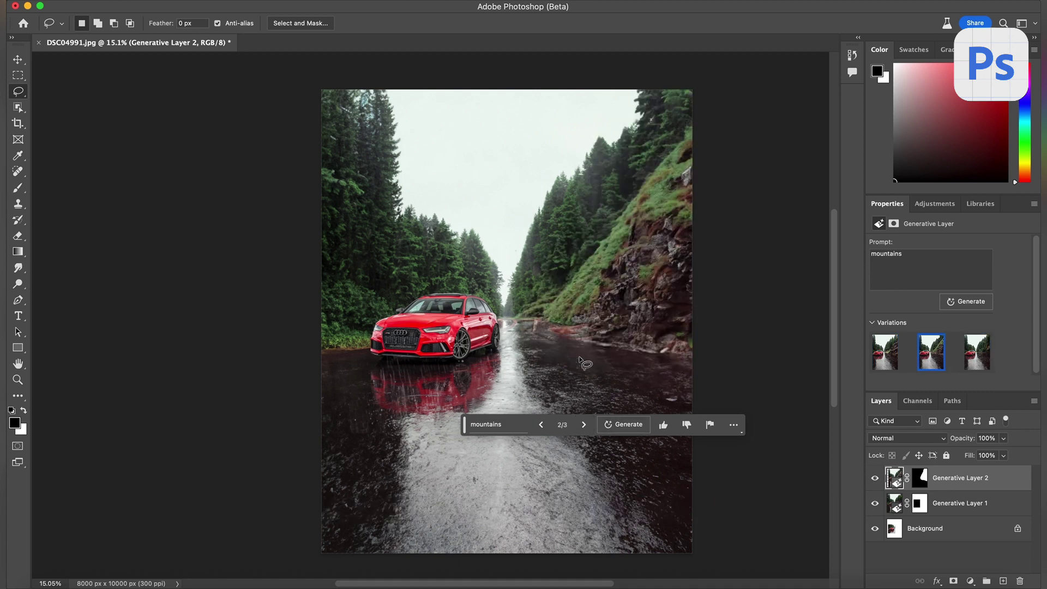
Step: Lasso the foggy sky between the two tree lines and fill it with Generative Fill using the prompt "mountains"
left_click_drag(418, 218, 453, 187)
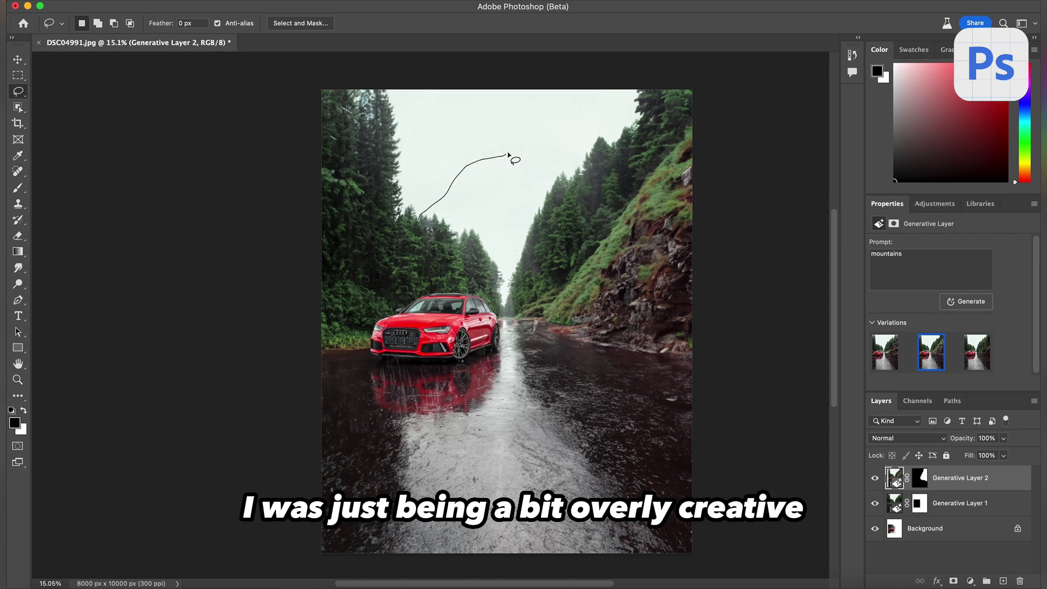
mouse_move(544, 133)
left_mouse_down()
mouse_move(492, 294)
mouse_move(481, 247)
mouse_move(423, 221)
left_mouse_up()
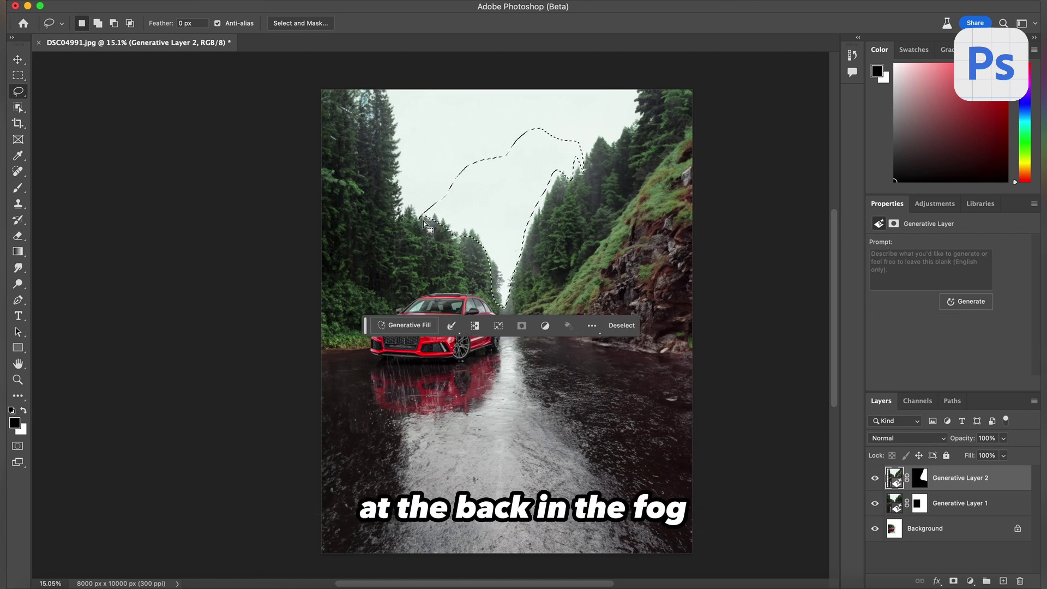
left_click(427, 322)
type("mount")
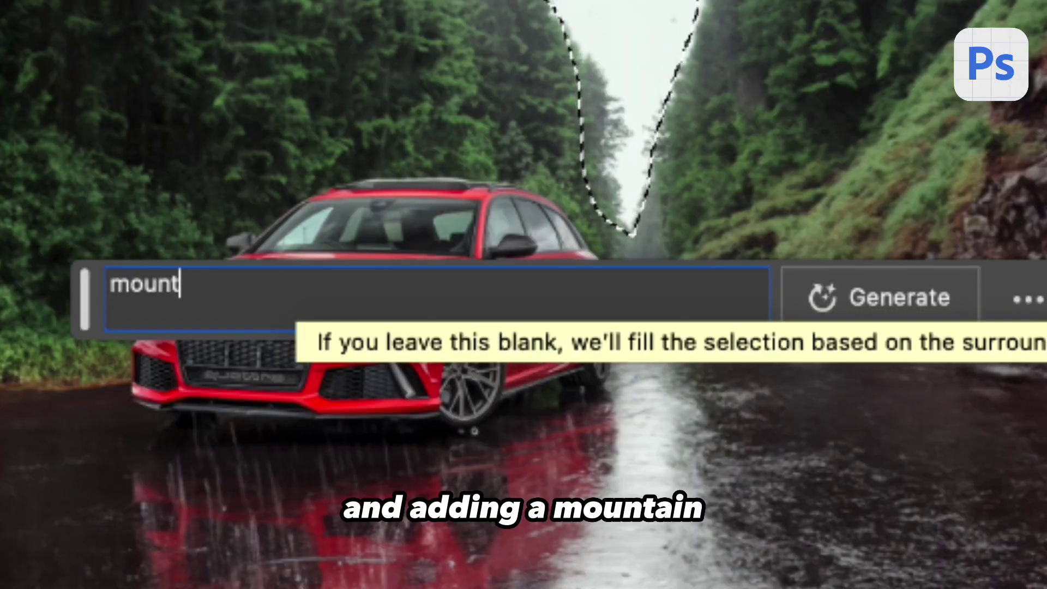
type("ain")
key("Return")
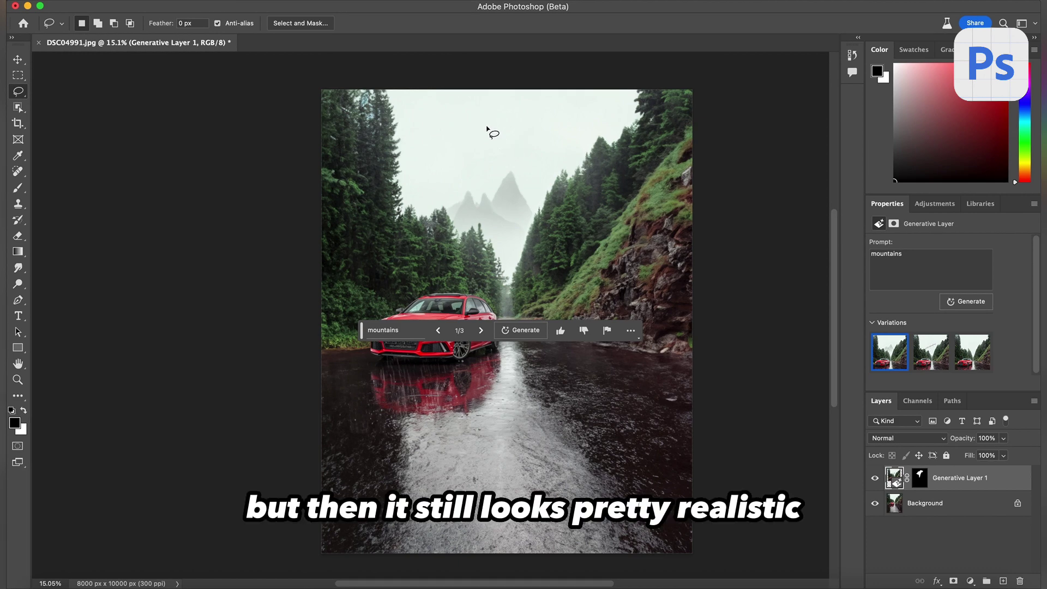
Step: Lasso a patch of sky above the distant mountains and generate a "flock of birds" in it
mouse_move(442, 112)
left_mouse_down()
mouse_move(428, 148)
mouse_move(450, 167)
left_mouse_up()
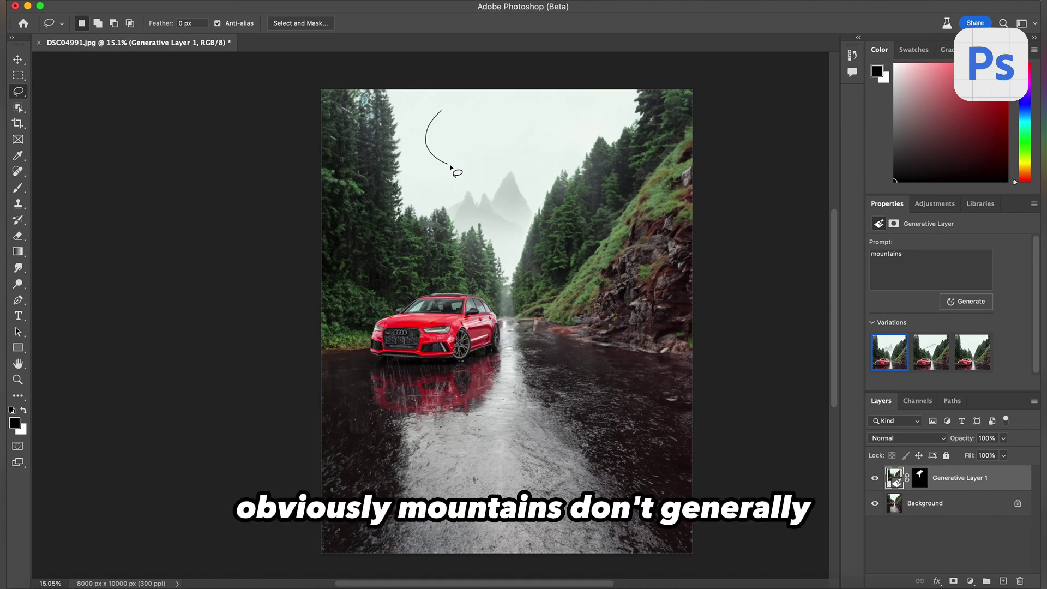
left_click_drag(534, 128, 443, 112)
type("flock of")
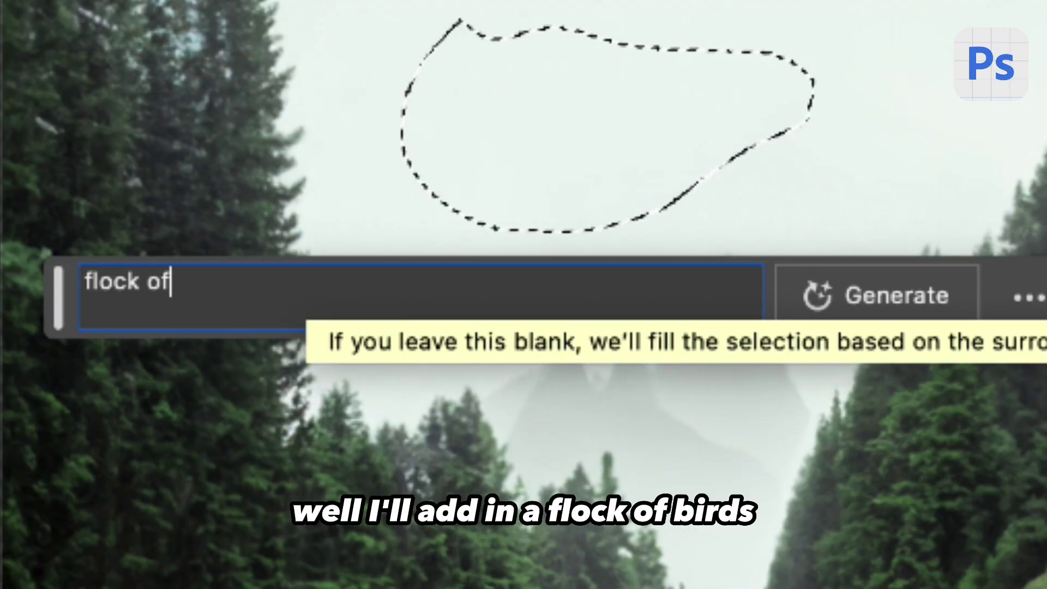
type(" bird")
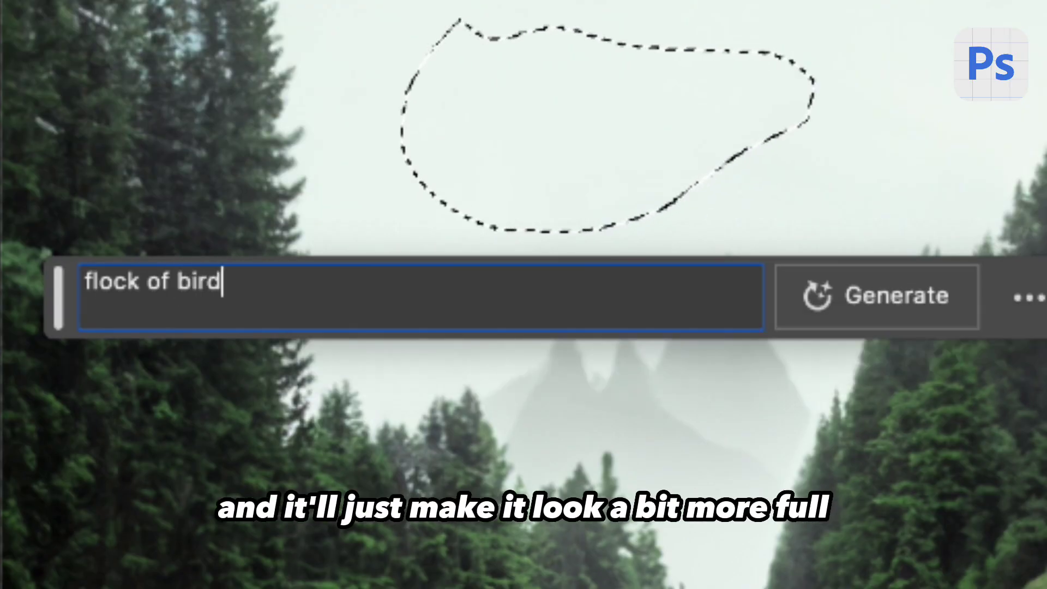
key("Return")
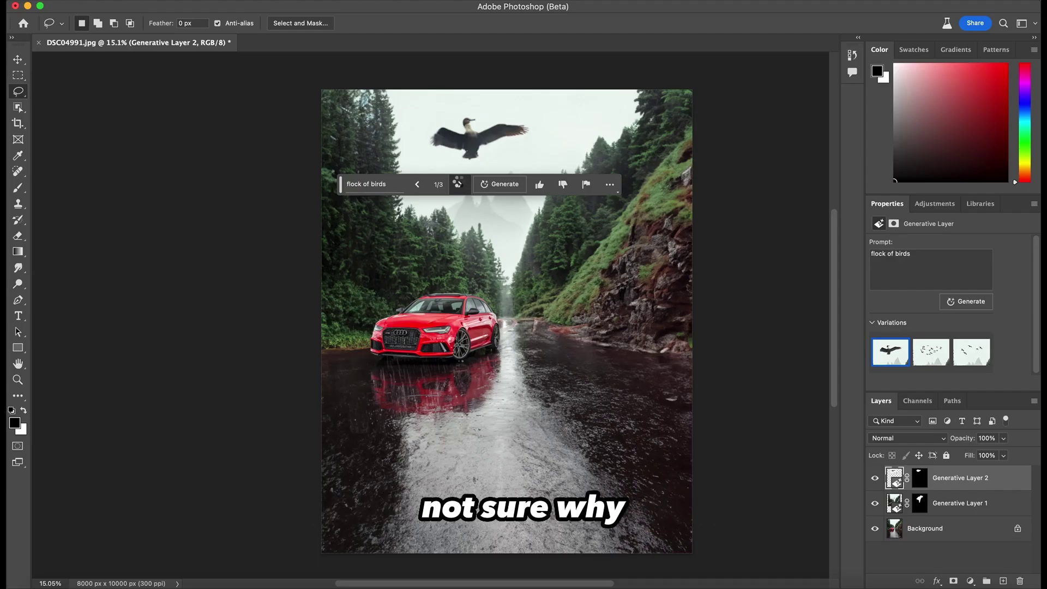
left_click(382, 537)
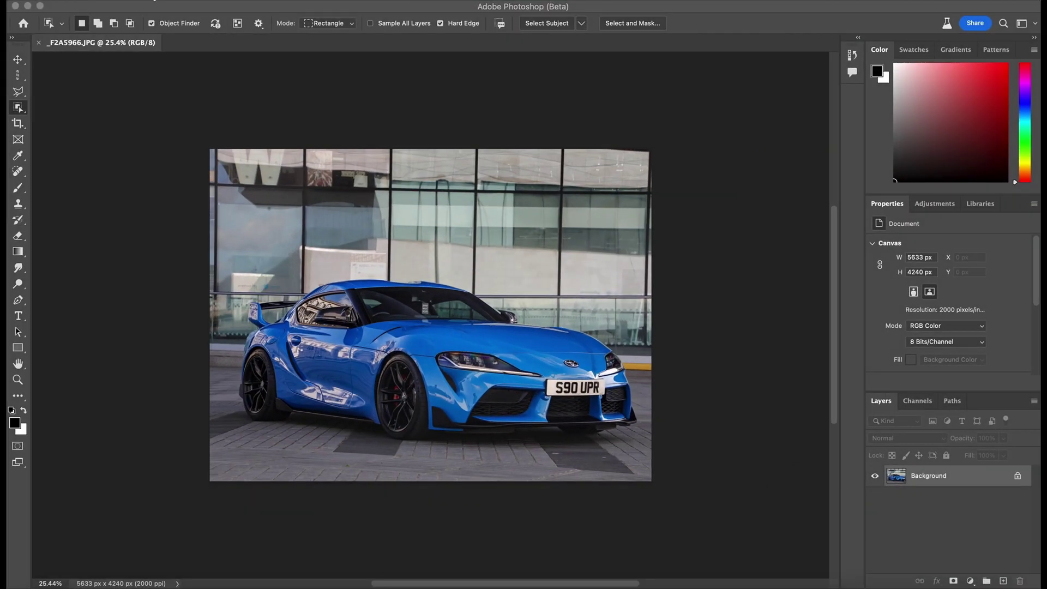
Step: Enlarge the blue car photo's canvas to 8000 pixels wide and 10000 pixels high
left_click(180, 5)
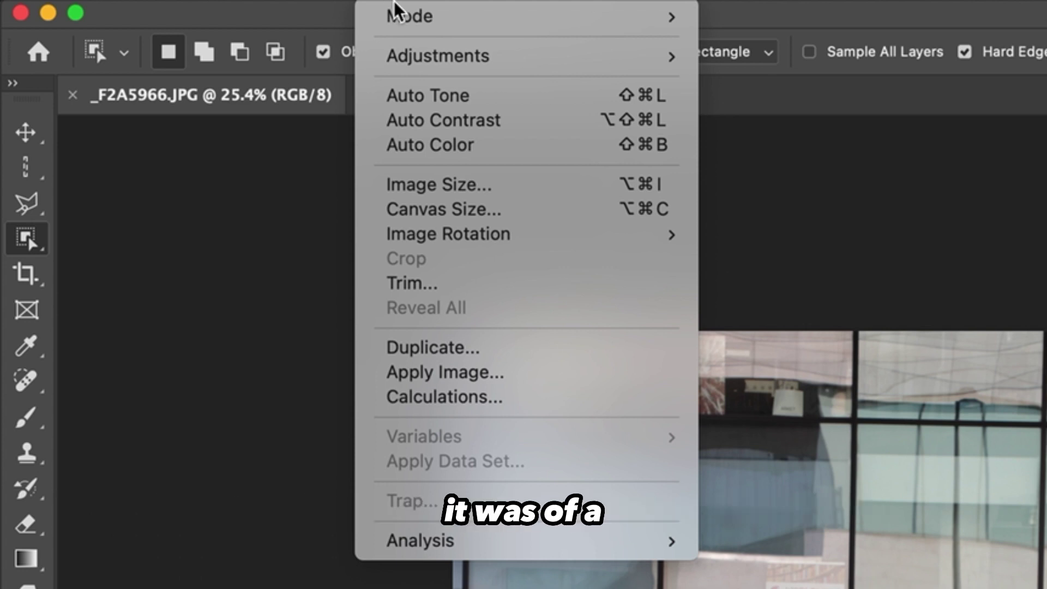
left_click(445, 209)
type("8000")
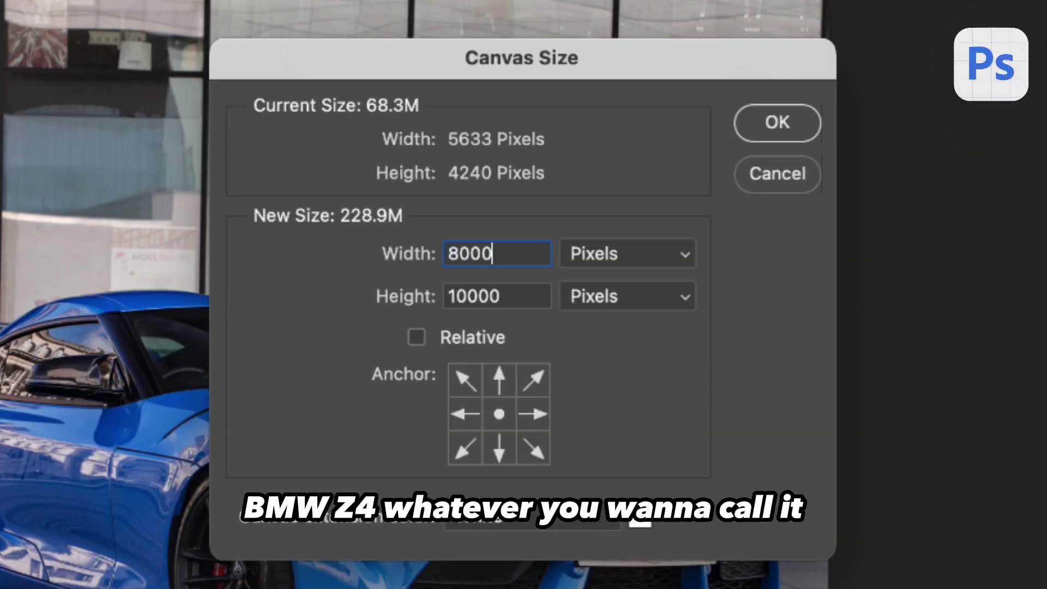
key("Return")
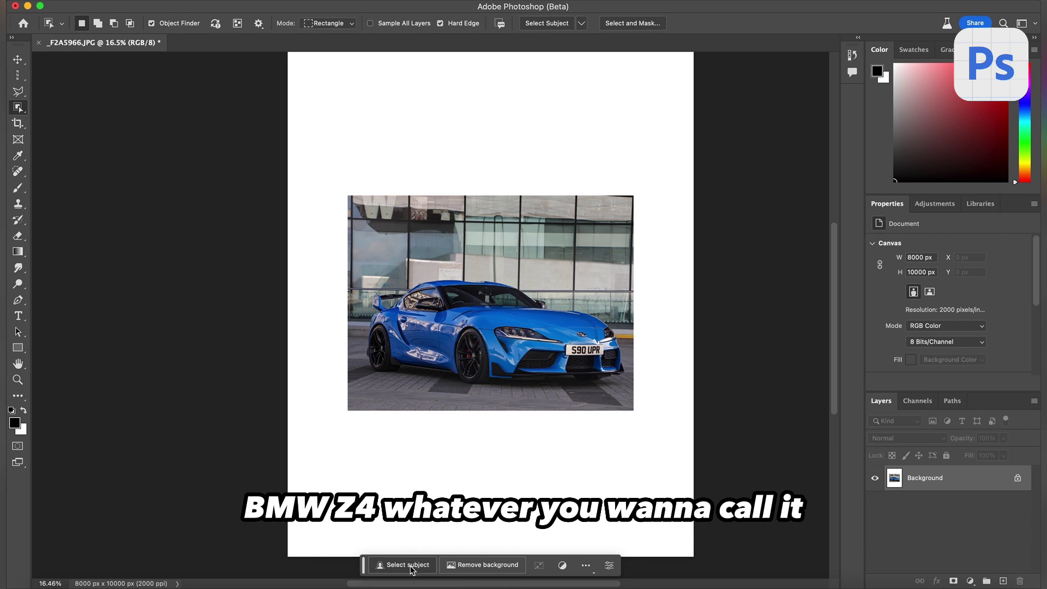
Step: Select the blue car as the subject and invert the selection to cover everything around it
left_click(411, 567)
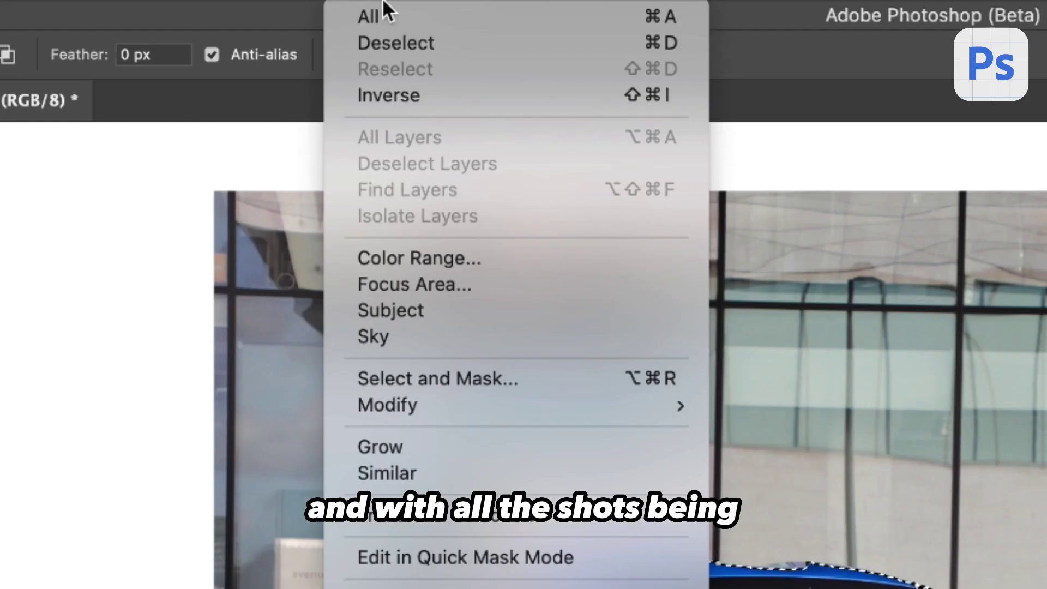
left_click(289, 39)
scroll(385, 131, "down", 2)
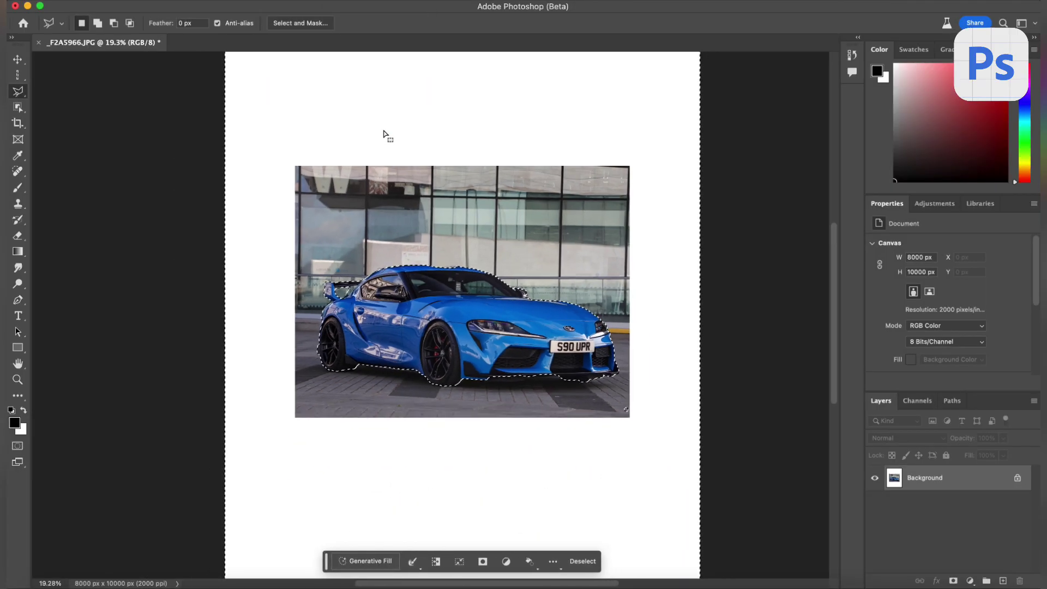
Step: Replace the car's surroundings with Generative Fill using the prompt "tarmac road next to beach" and keep the first variation
left_click(371, 562)
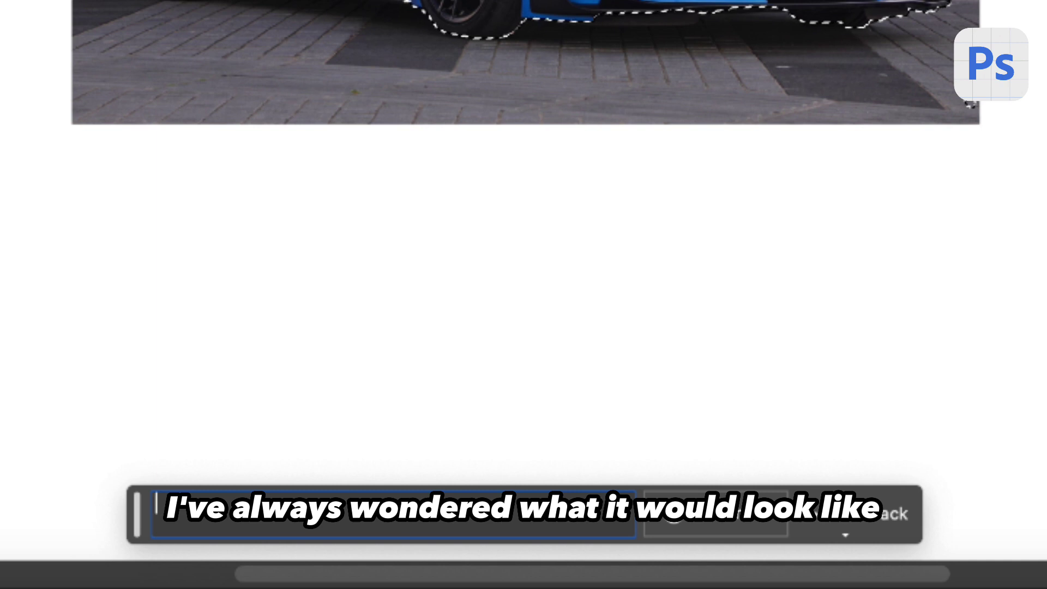
type("tarmac road")
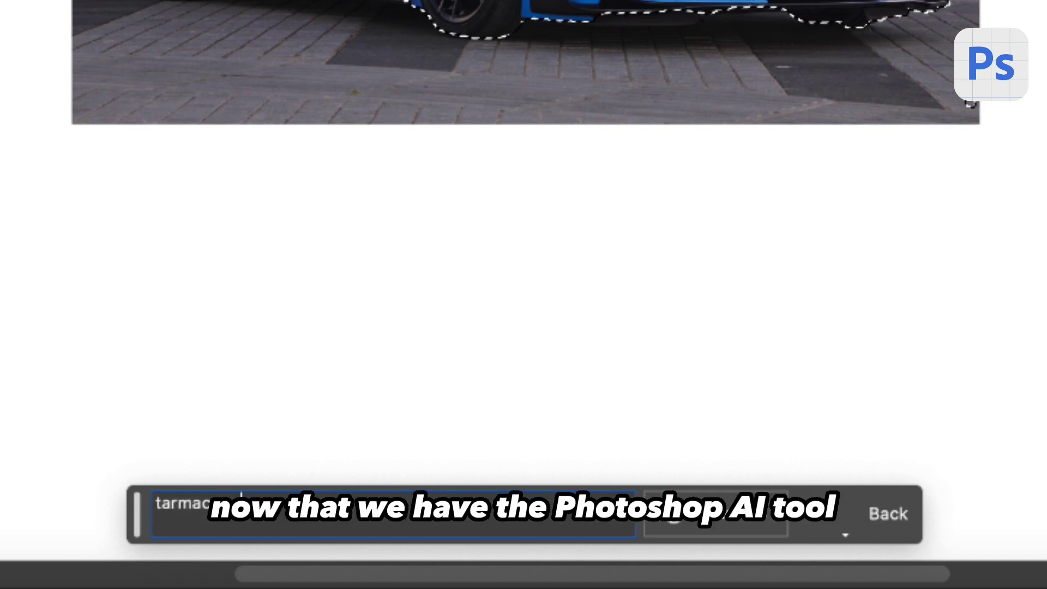
type(" next to beach")
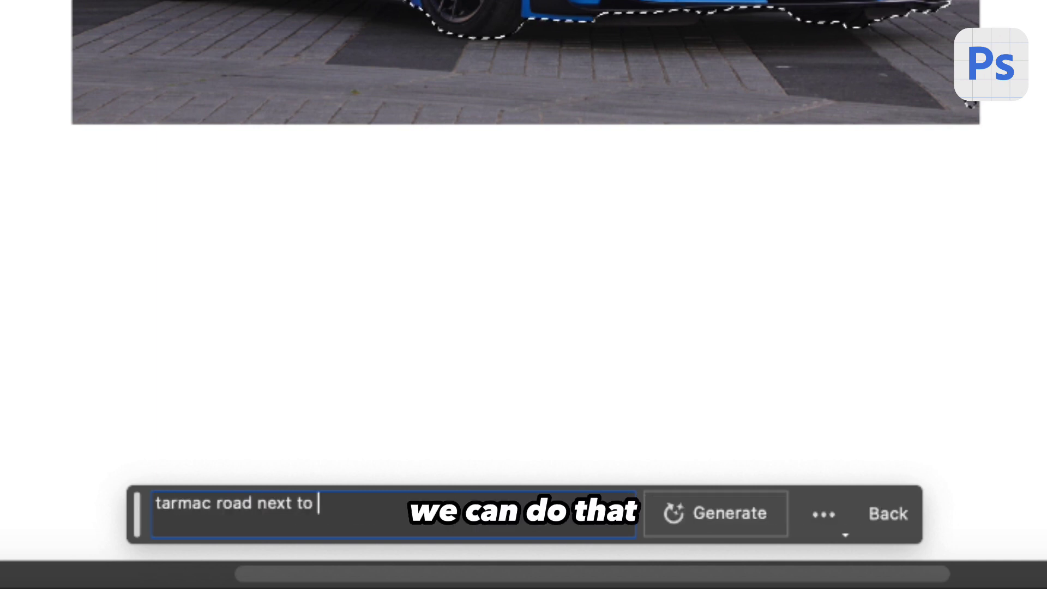
key("Return")
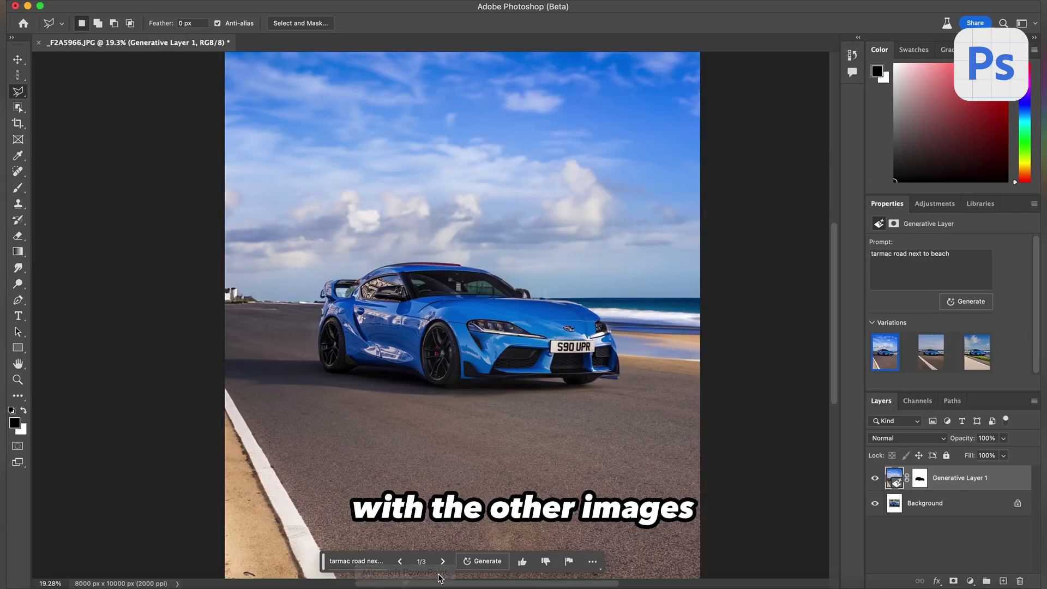
left_click(443, 562)
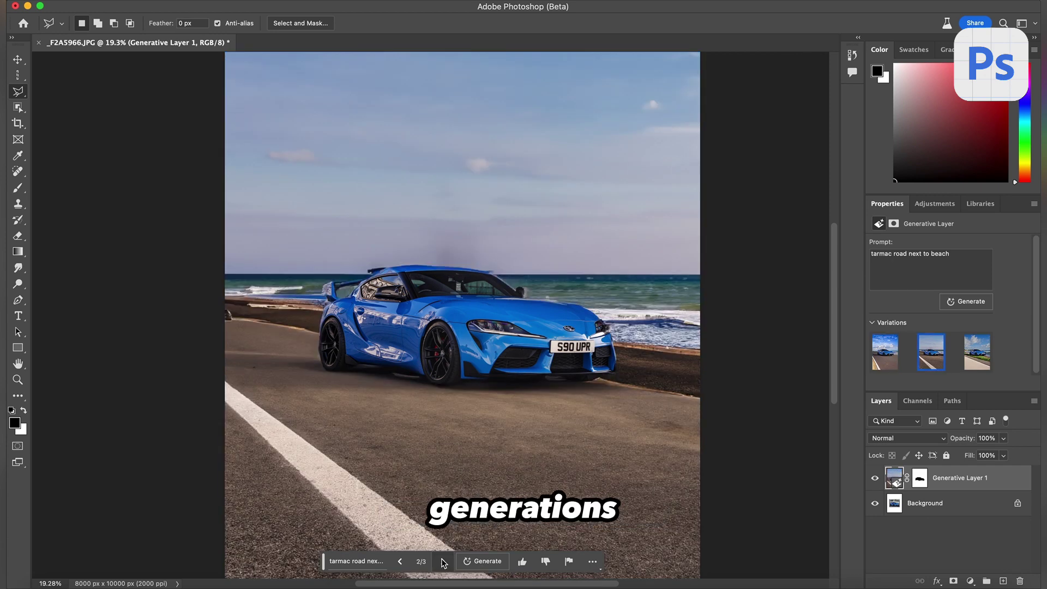
left_click(443, 562)
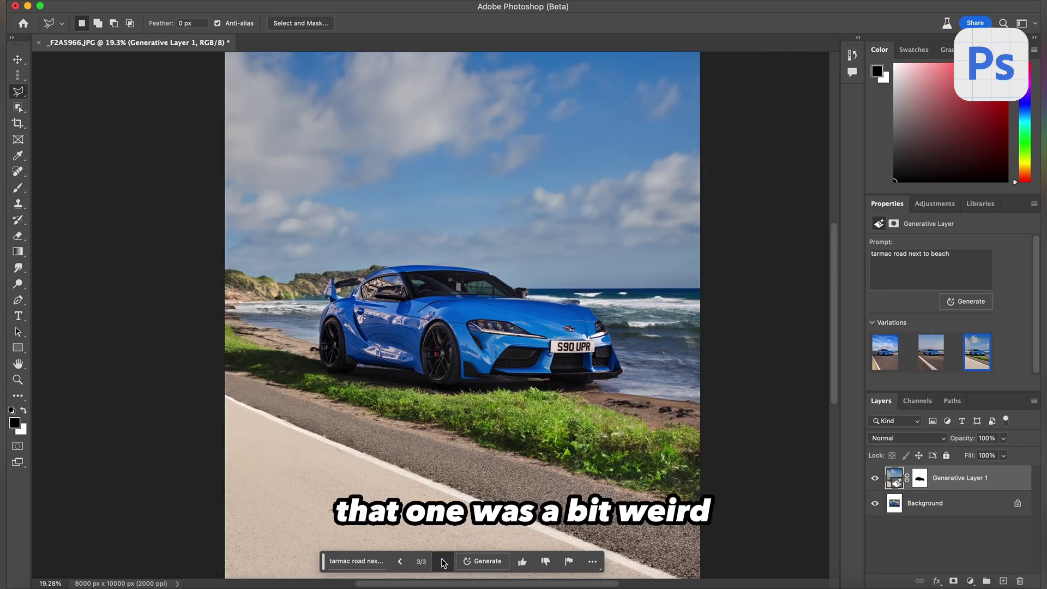
left_click(443, 562)
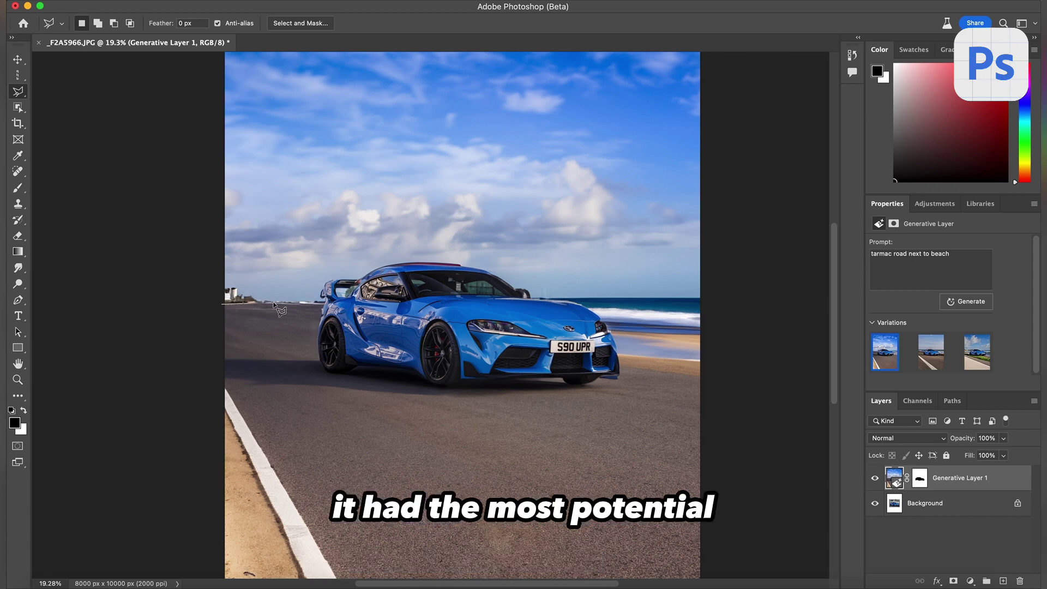
Step: Outline the sky and horizon to the left of the blue car with the Polygonal Lasso, following its spoiler and roof
mouse_move(274, 303)
left_mouse_down()
mouse_move(458, 263)
mouse_move(415, 266)
left_mouse_up()
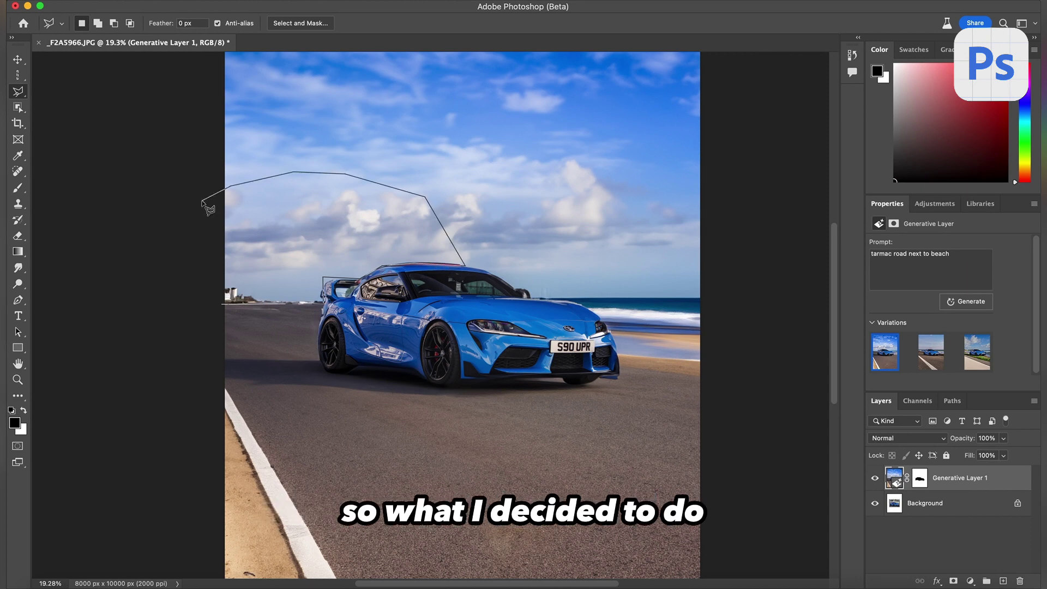
left_click_drag(212, 295, 220, 304)
left_click(223, 305)
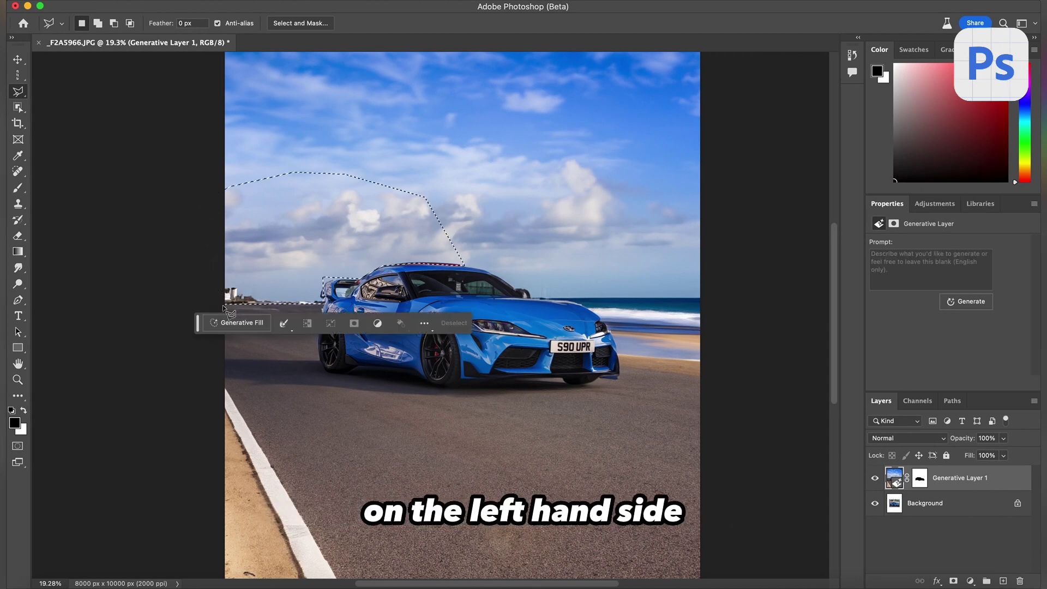
Step: Fill the selected sky behind the car with Generative Fill using the prompt "mountains" and choose the second variation
left_click(240, 320)
type("mountains")
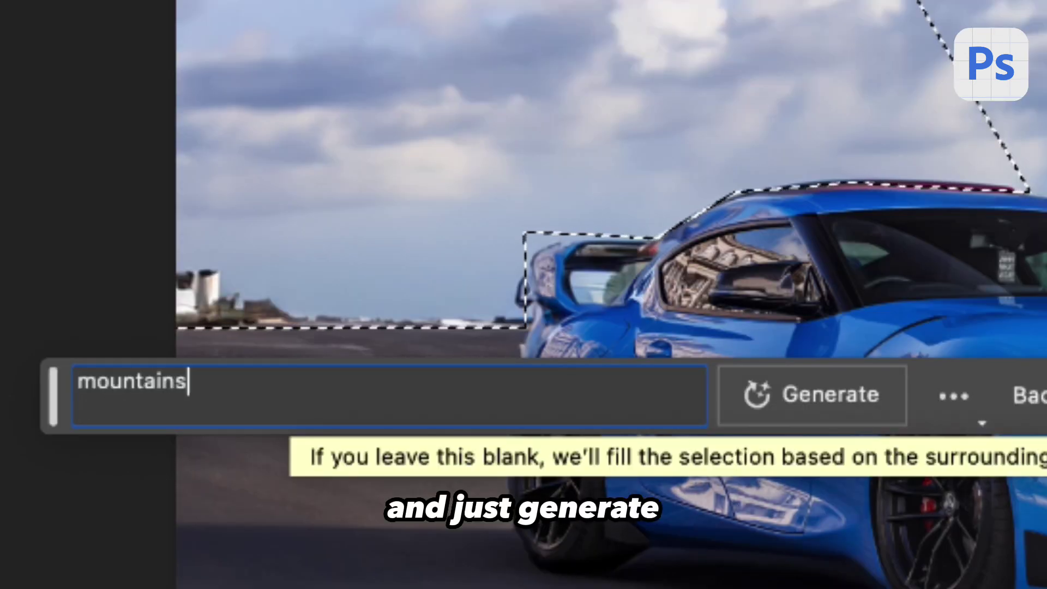
key("Return")
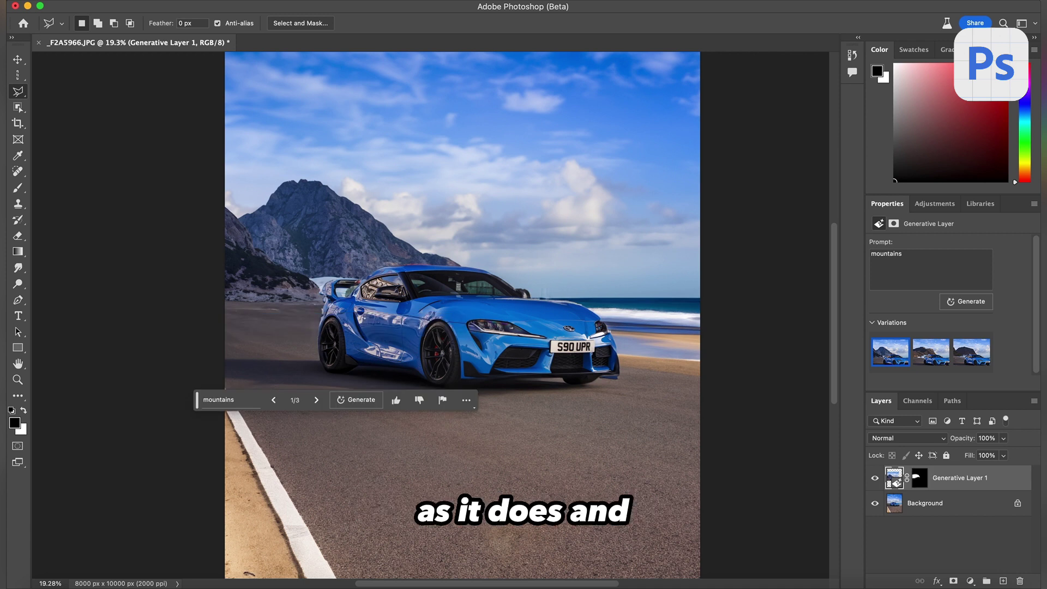
left_click(316, 401)
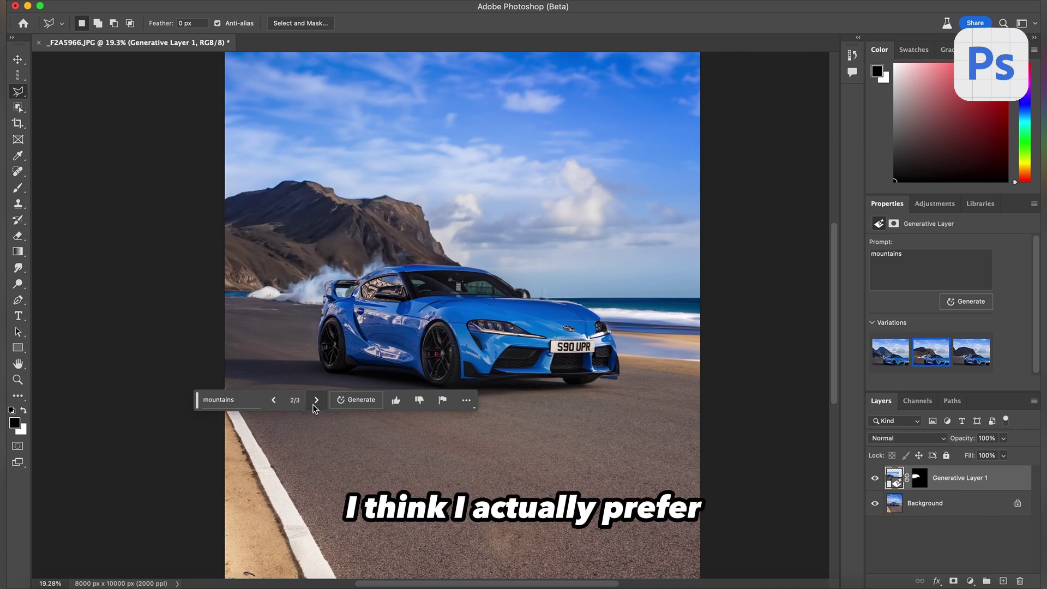
left_click(315, 404)
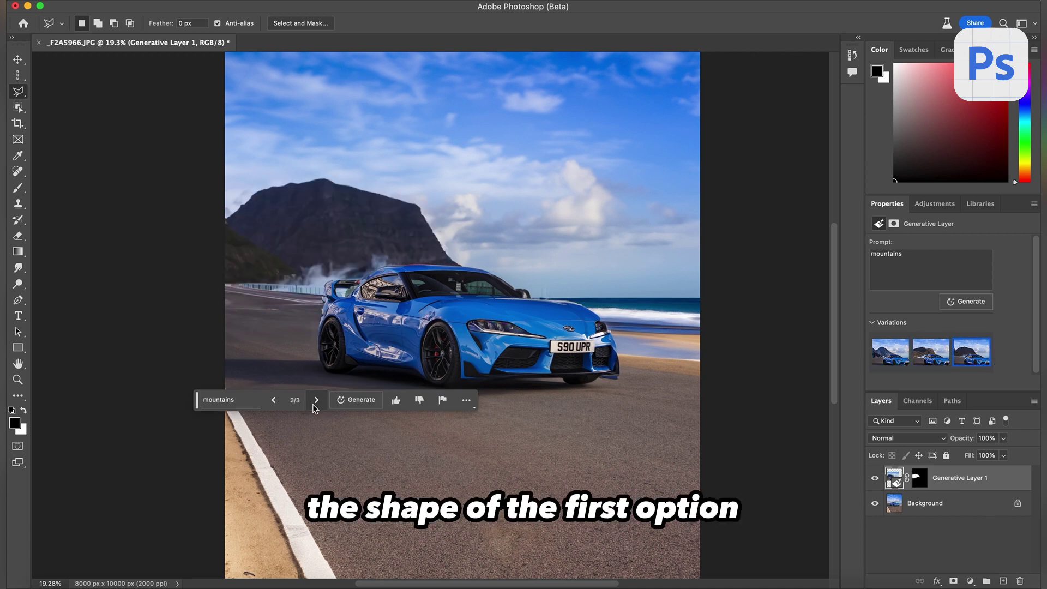
left_click(316, 402)
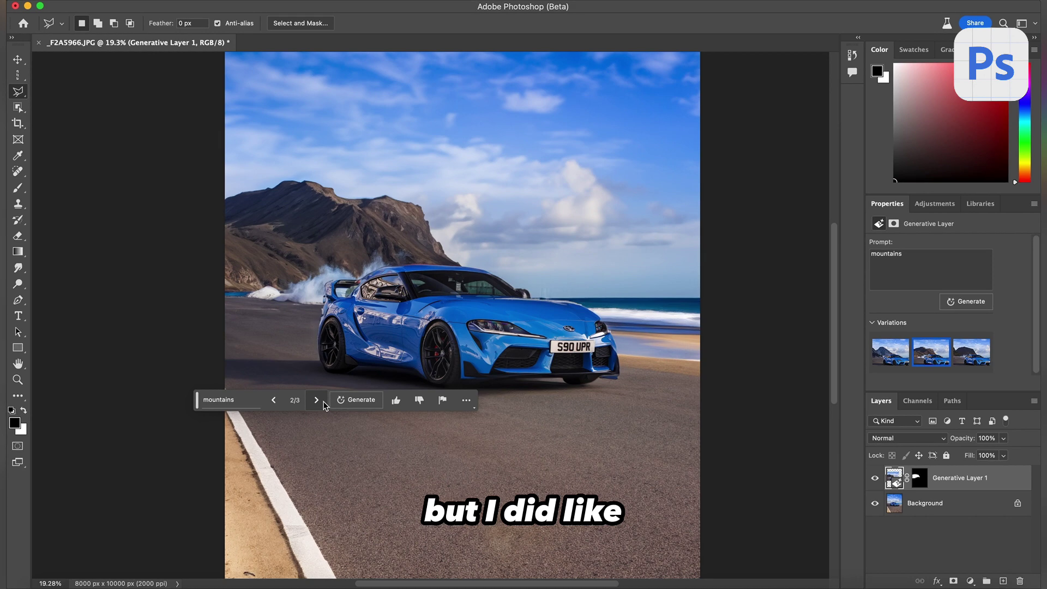
Step: Outline the mismatched patch where the mountain meets the road's left edge, regenerate it with a blank Generative Fill prompt and choose the second variation
left_click(223, 302)
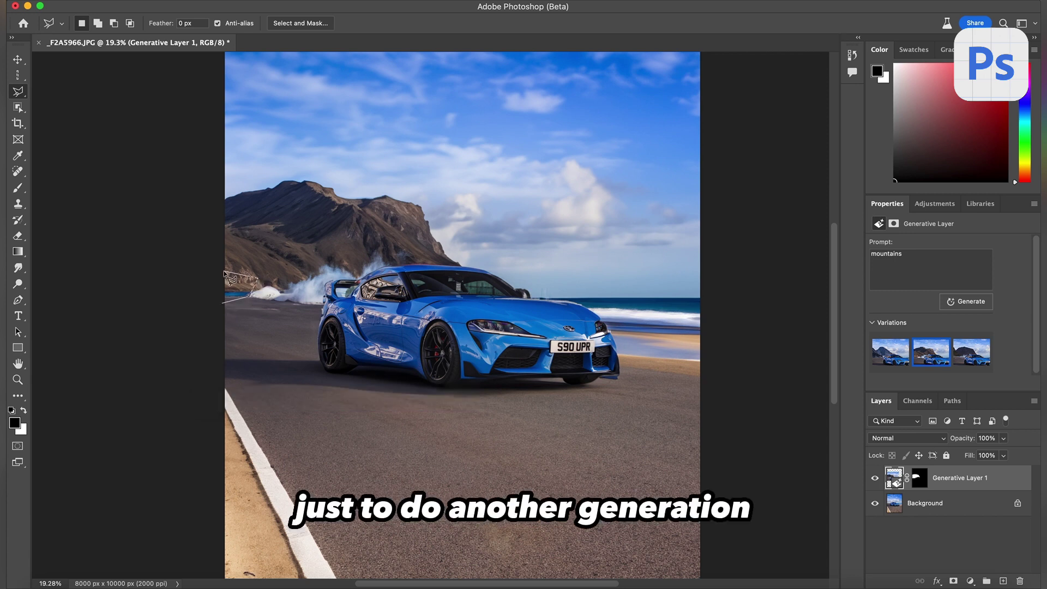
left_click(223, 303)
left_click(168, 327)
key("Return")
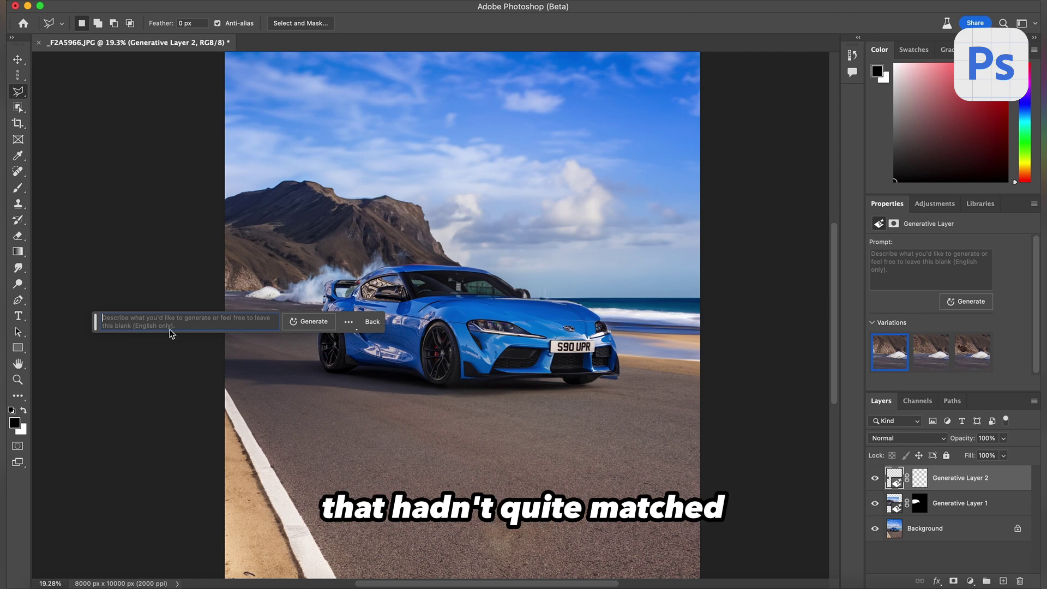
left_click(220, 338)
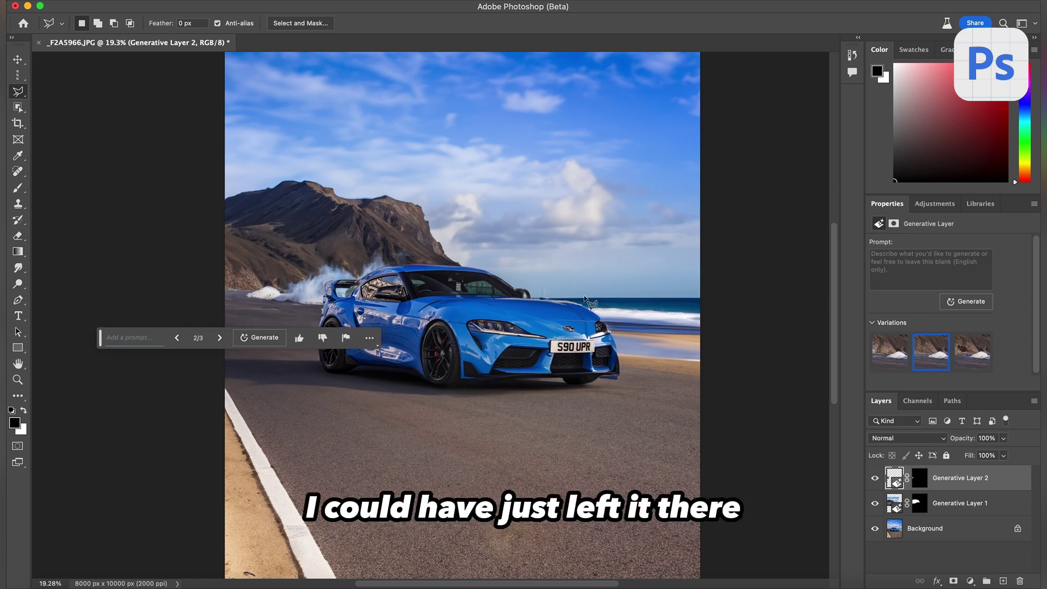
Step: Outline a palm-tree shape beside the car's front bumper with the Polygonal Lasso, with a narrow trunk widening into a crown in the sky
left_click(633, 366)
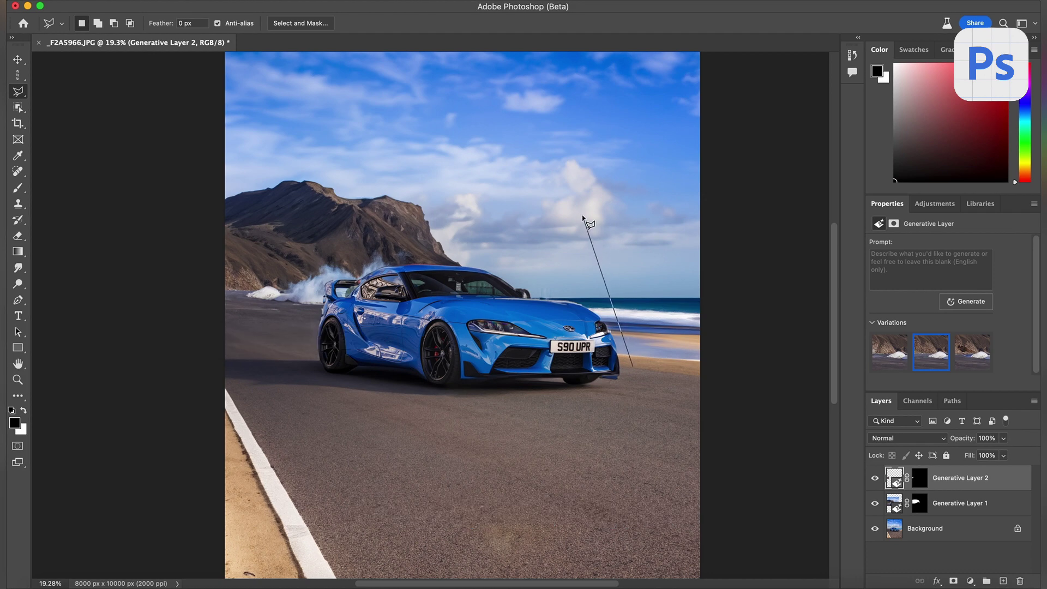
left_click(596, 208)
left_click(489, 176)
left_click(493, 96)
left_click(632, 52)
left_click(673, 78)
left_click(694, 149)
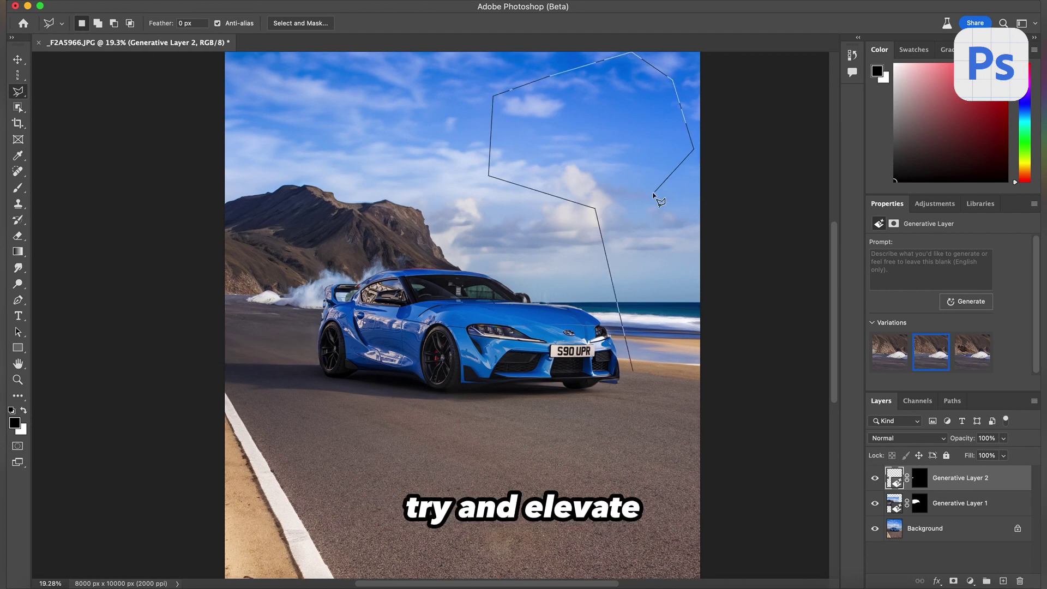
left_click(622, 208)
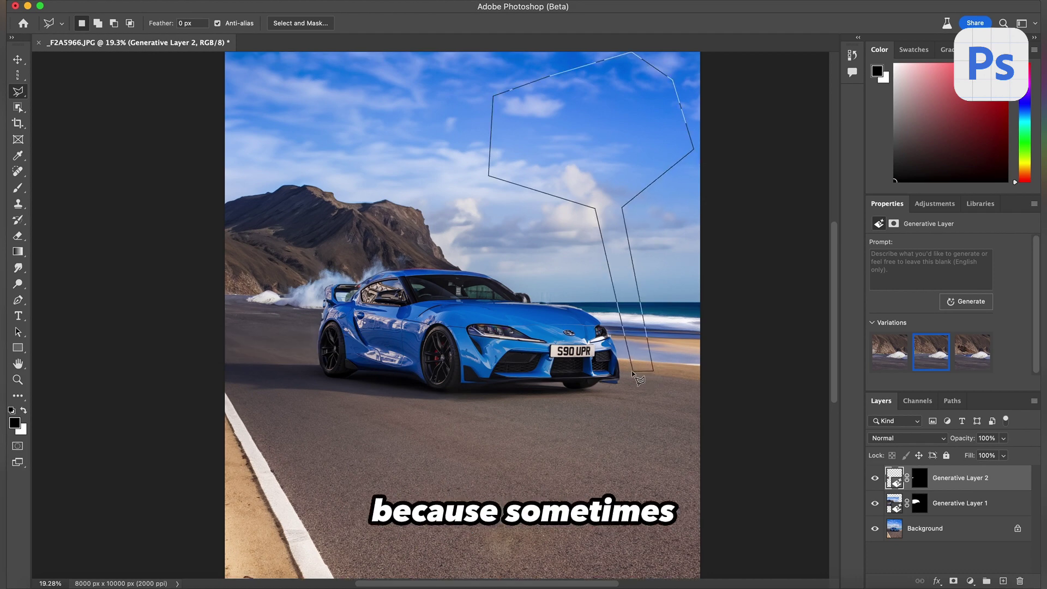
left_click(633, 374)
Step: Fill the tree-shaped selection with Generative Fill using the prompt "palm tree" and go through the variations to the third one
left_click(486, 384)
type("palm tree")
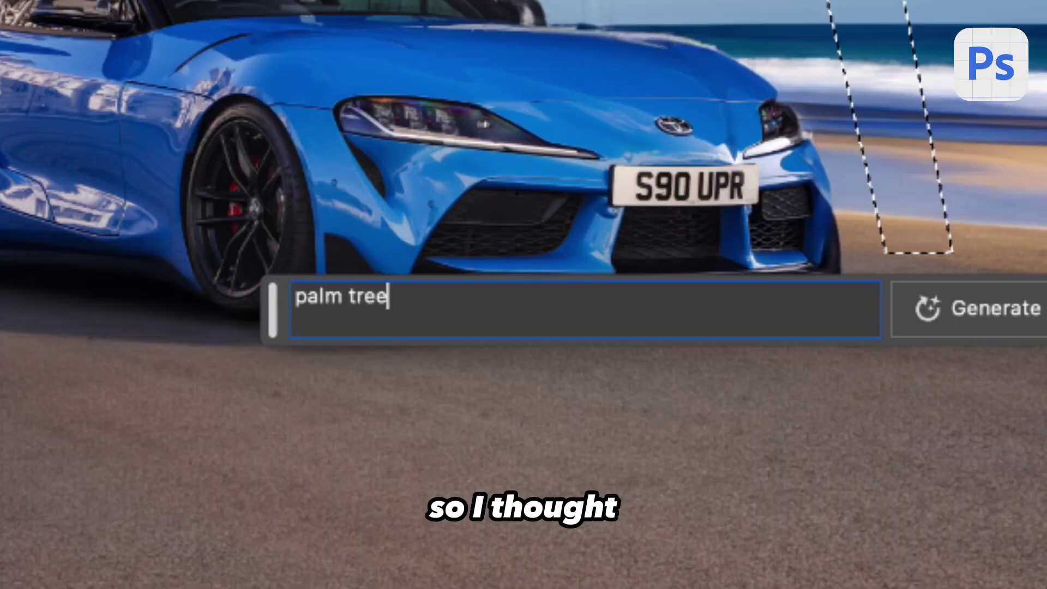
key("Return")
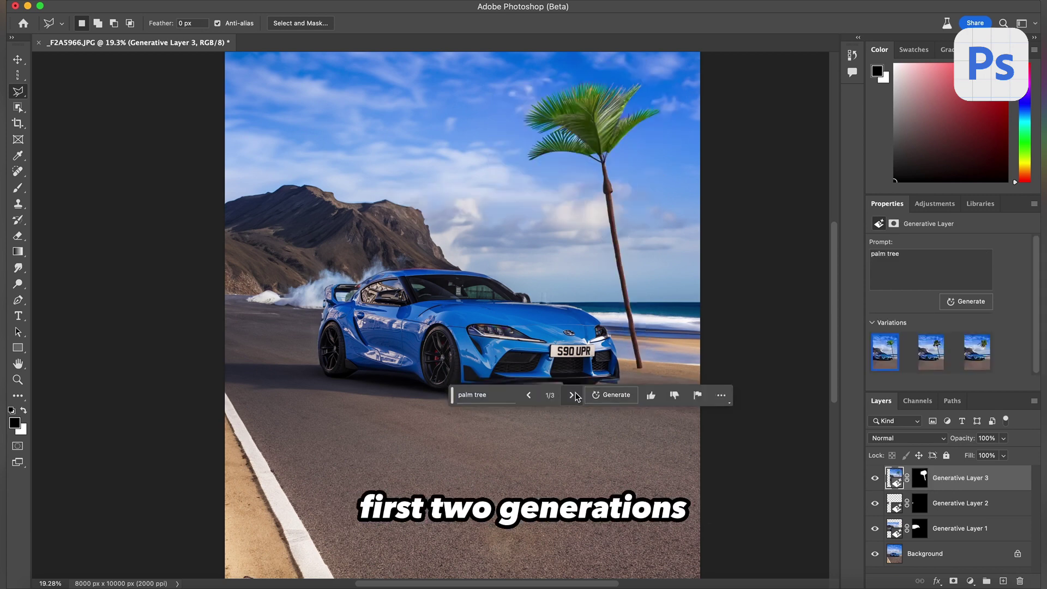
left_click(573, 394)
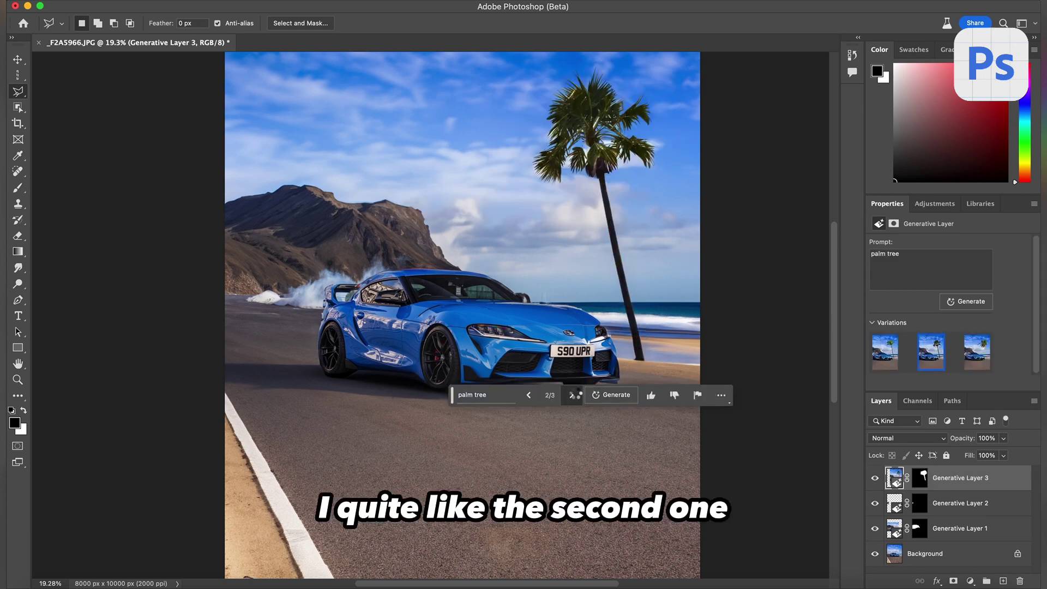
left_click(573, 394)
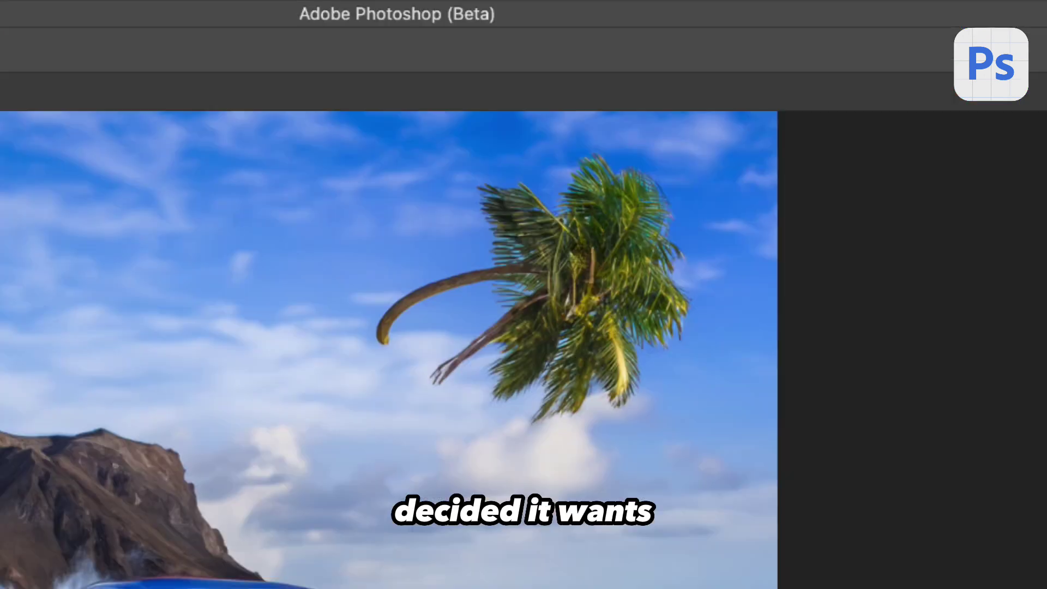